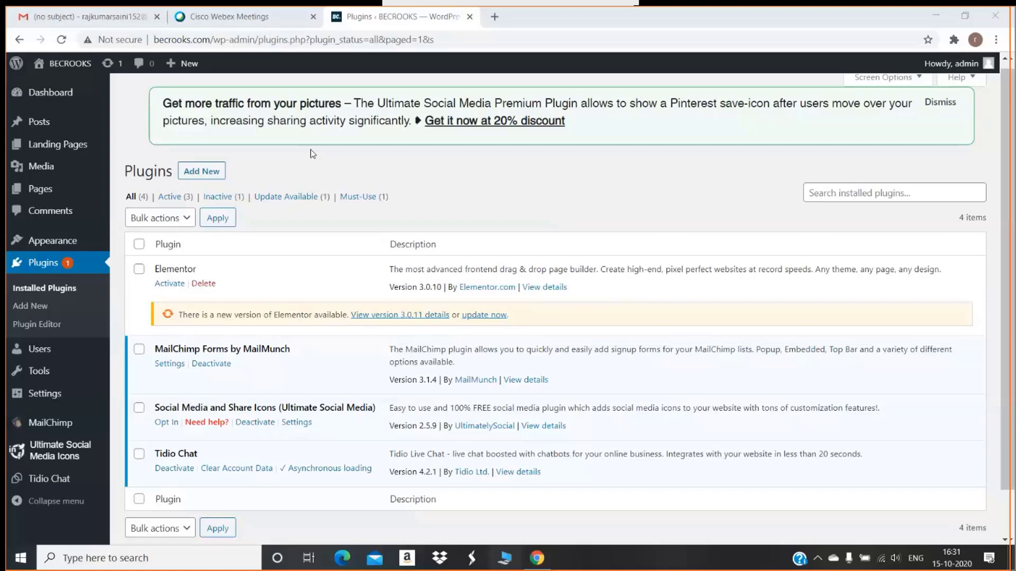
Open the Add Plugins page and focus its plugin search field
left_click(210, 176)
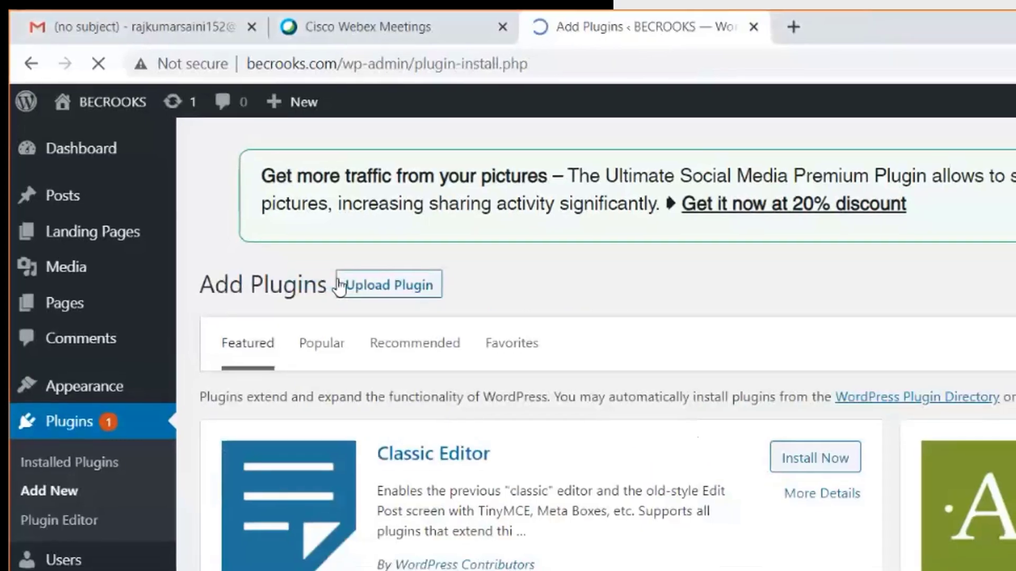
left_click(954, 246)
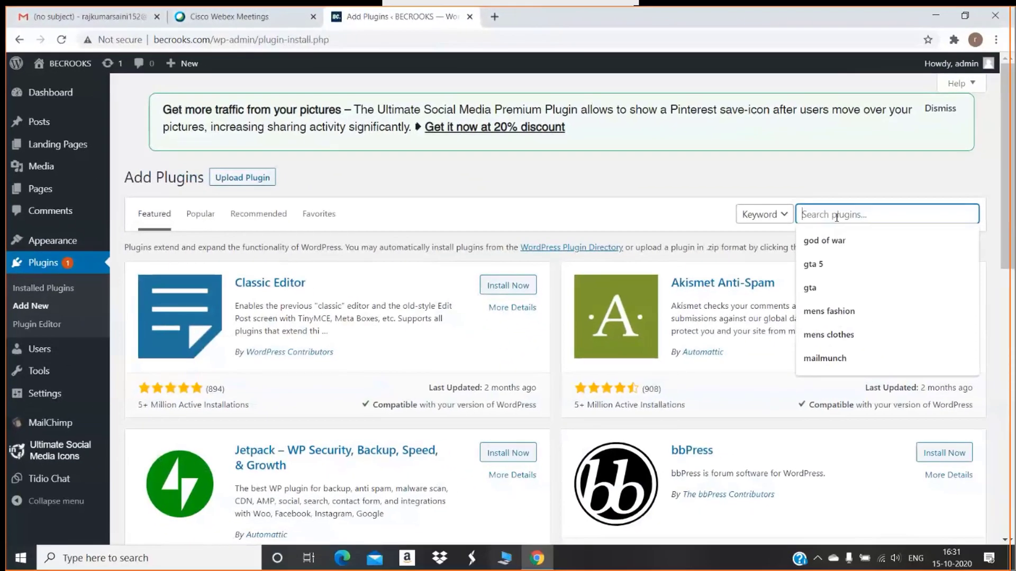
left_click(824, 198)
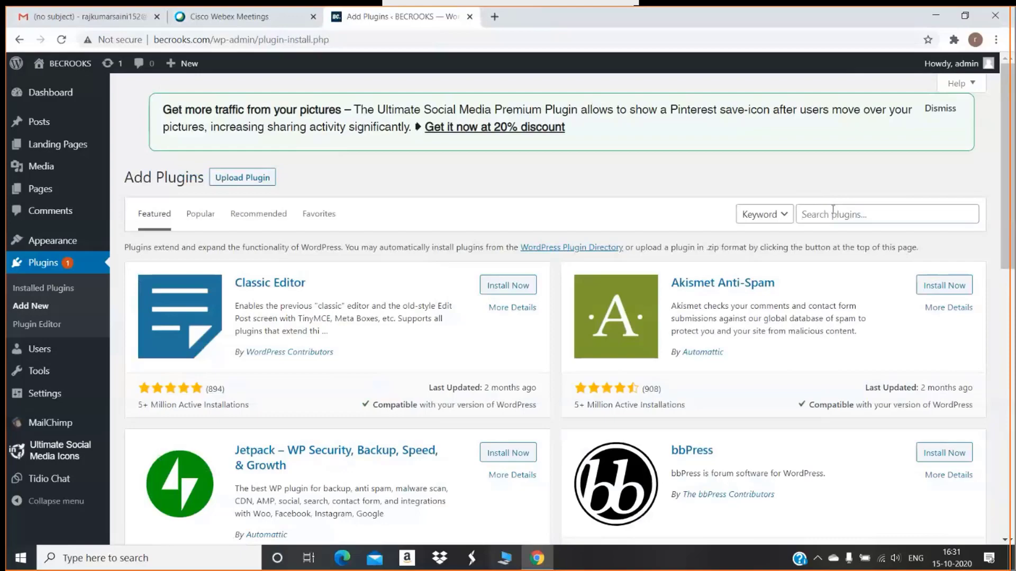
left_click(832, 215)
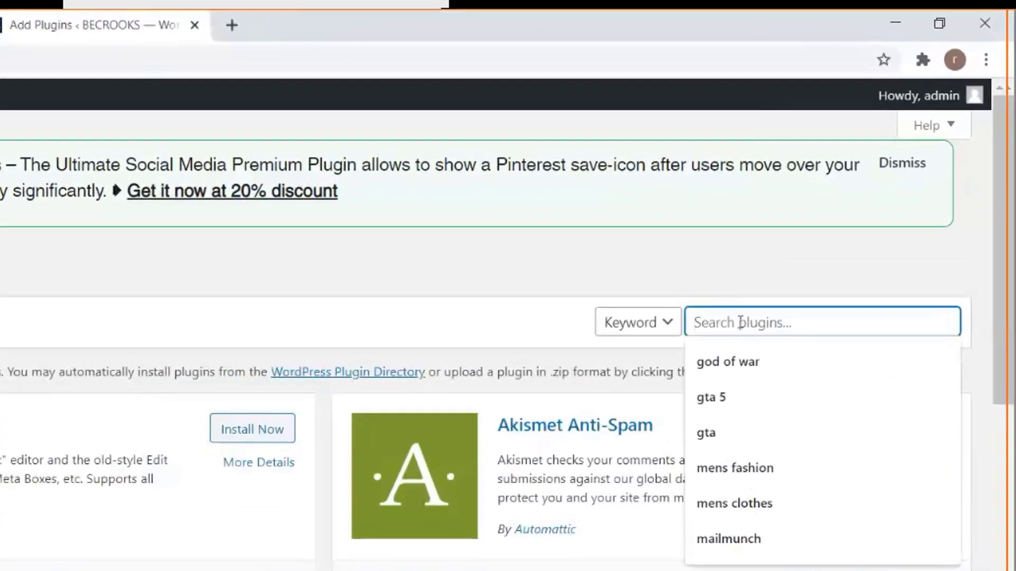
Search the plugin directory for '301', replacing the earlier trial text
type("3")
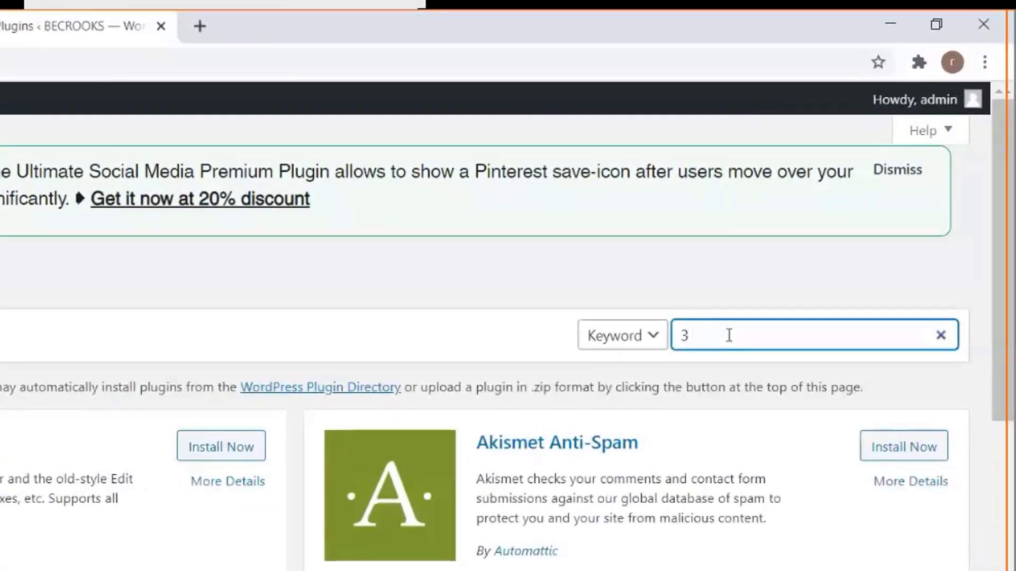
type(" o")
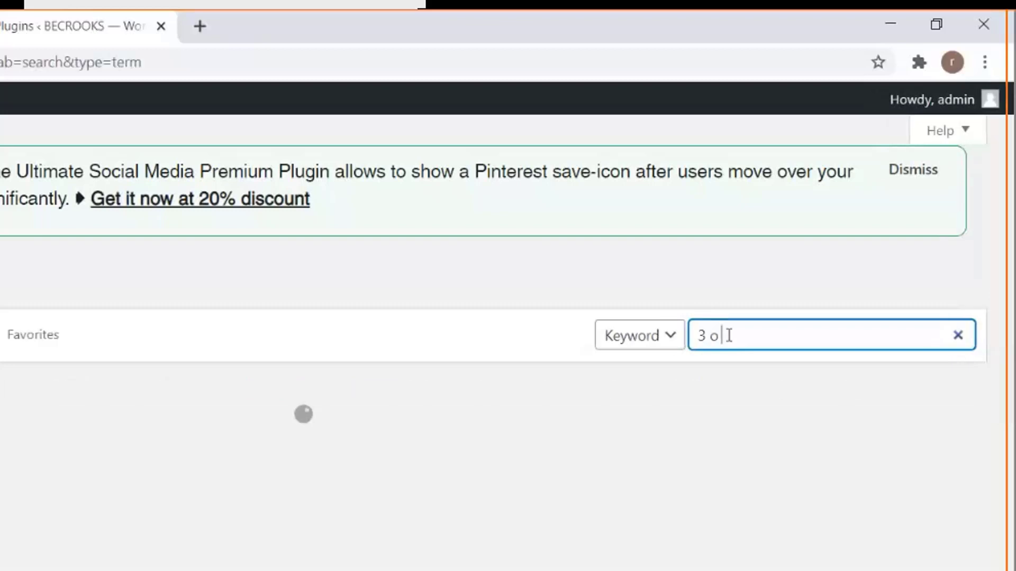
type(" one")
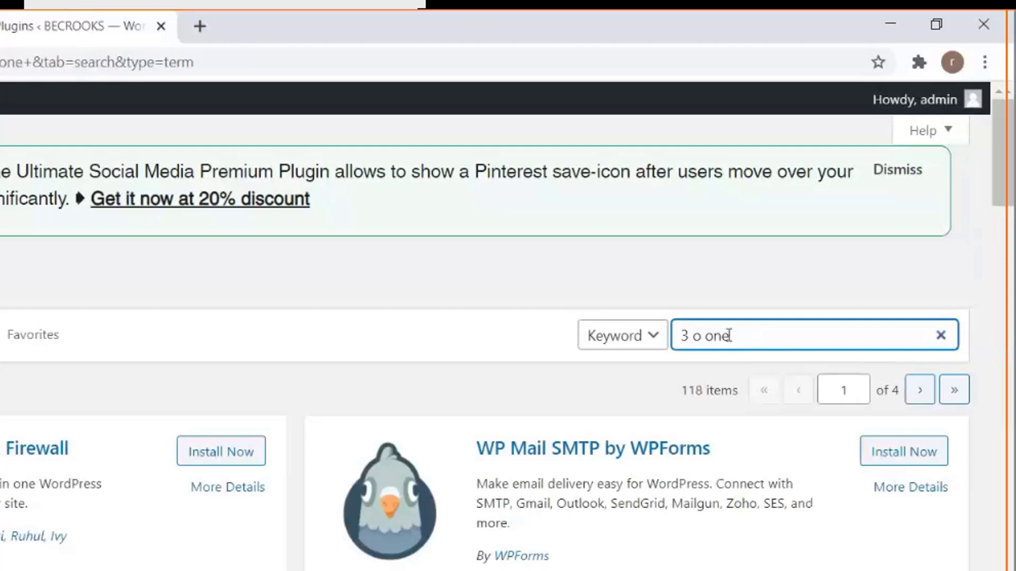
key("Left")
key("Left")
key("Left")
key("Left")
key("BackSpace")
key("Delete")
type("three")
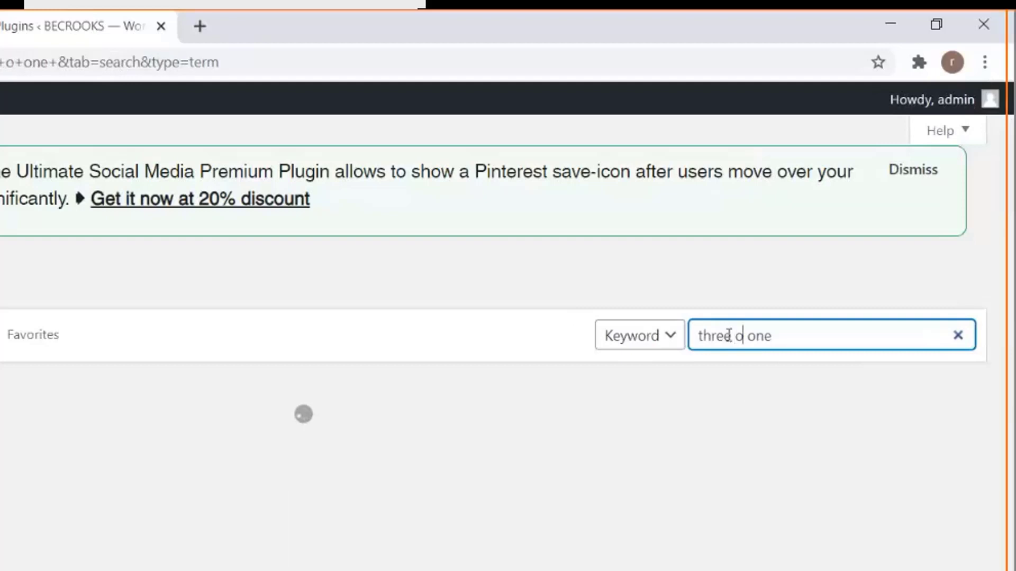
key("Right")
key("Right")
key("Right")
key("Right")
key("Right")
key("ctrl+a")
type("301")
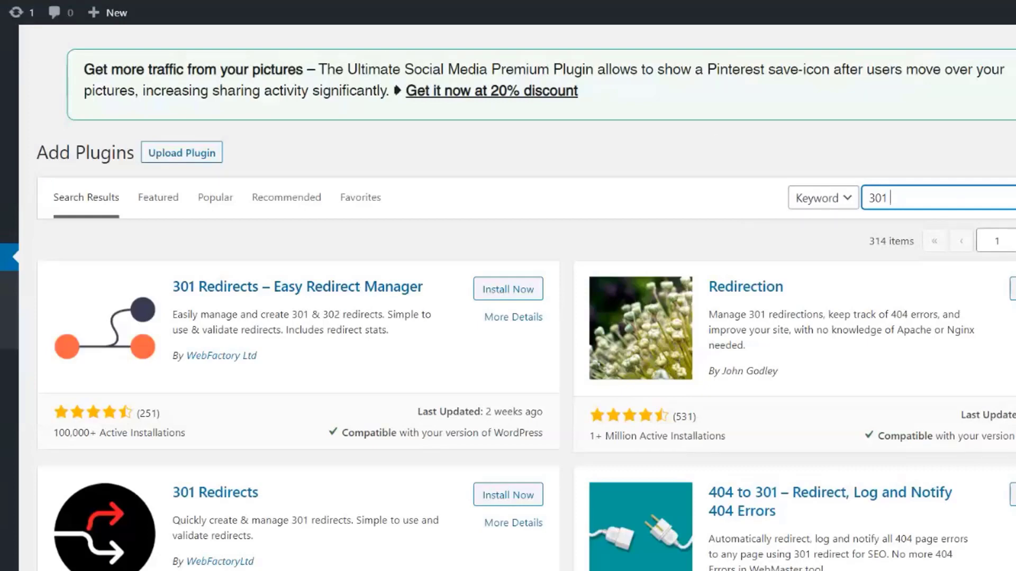
scroll(715, 142, "down", 2)
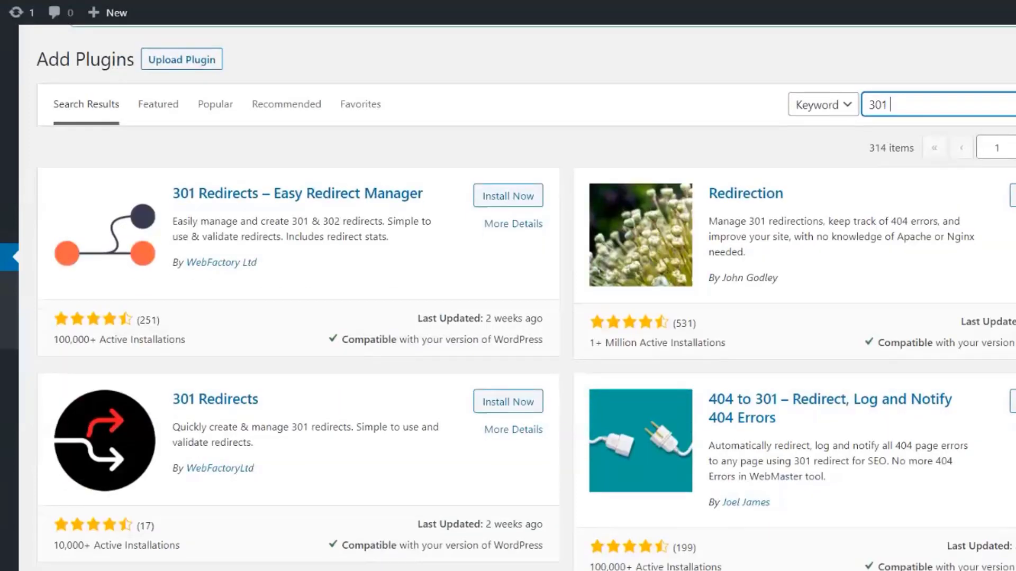
scroll(527, 297, "down", 5)
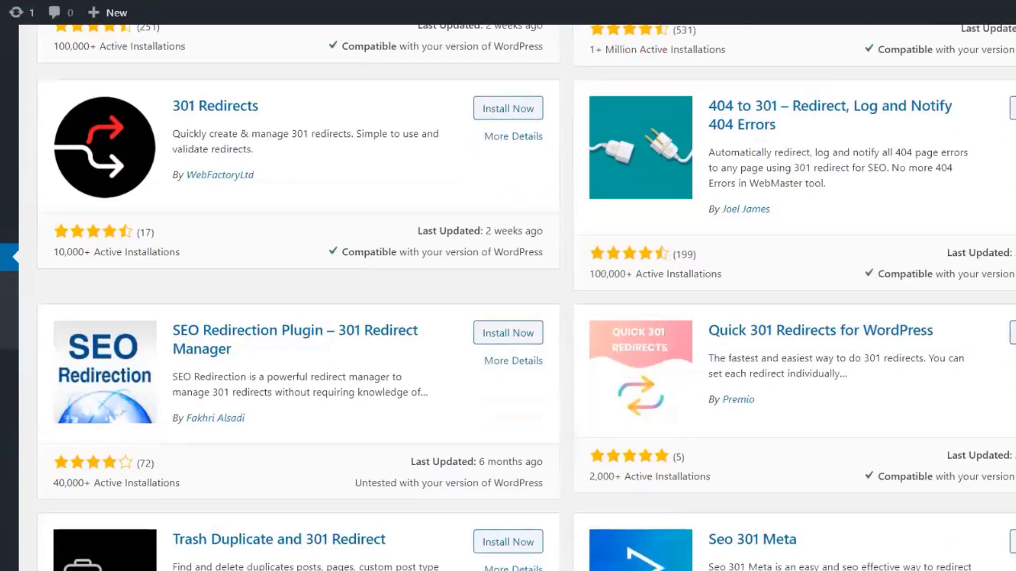
scroll(508, 296, "down", 4)
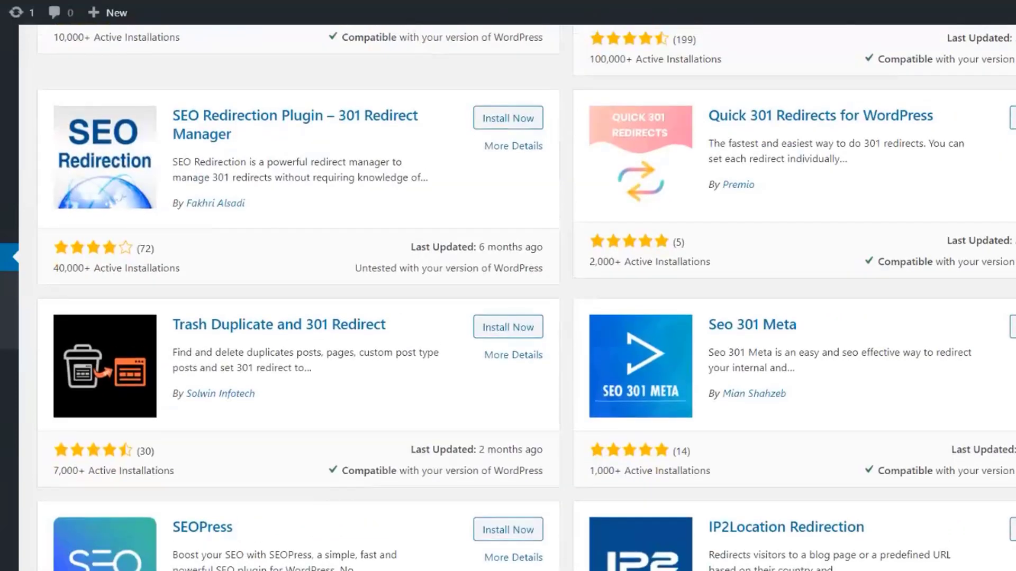
scroll(527, 297, "down", 5)
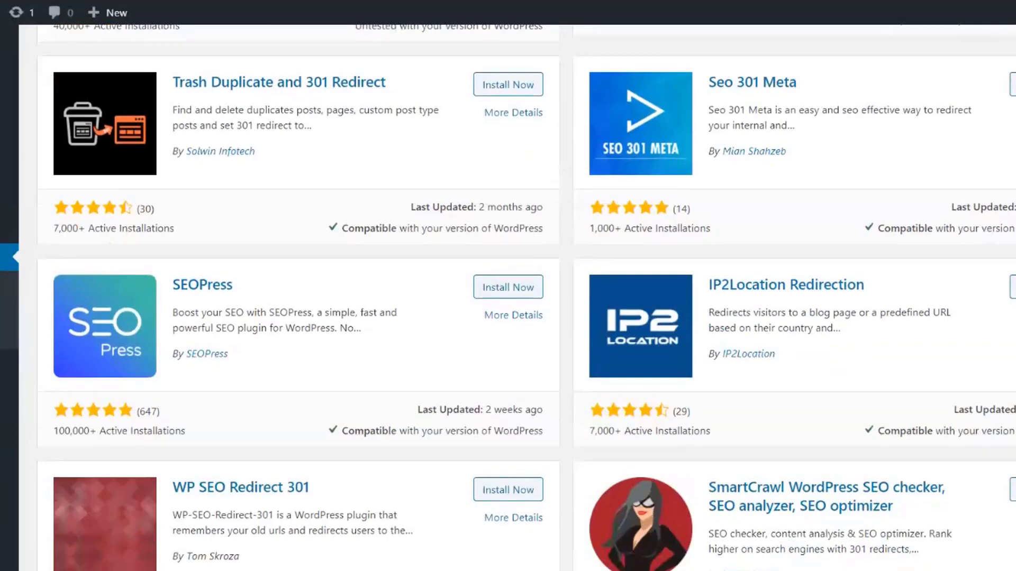
scroll(526, 297, "up", 2)
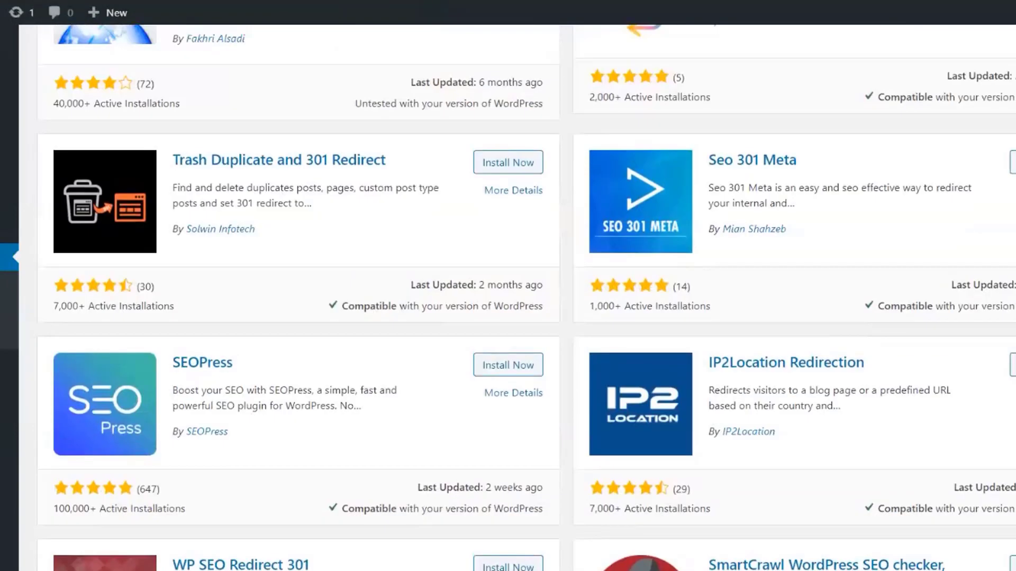
scroll(526, 297, "up", 12)
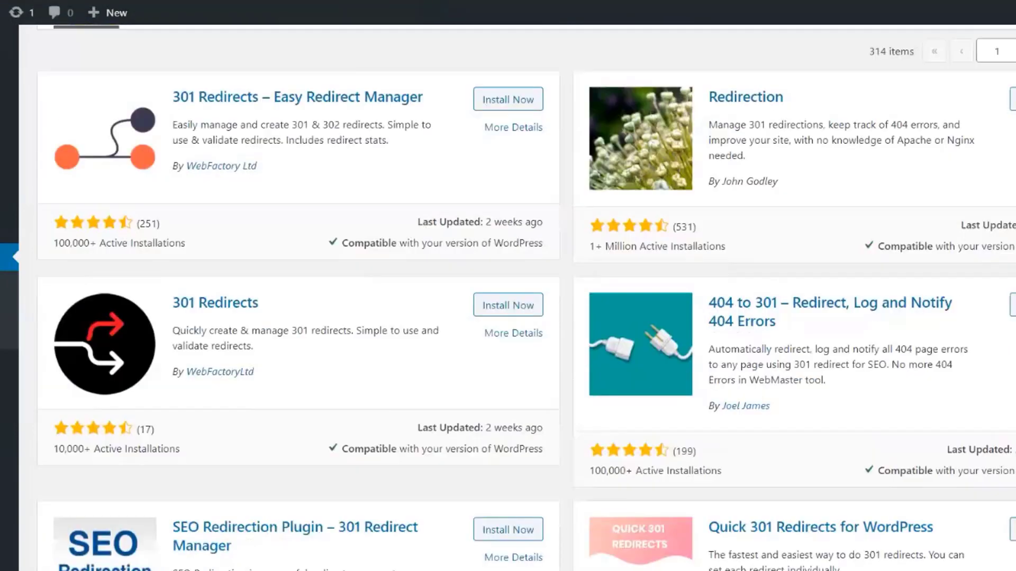
scroll(527, 297, "up", 2)
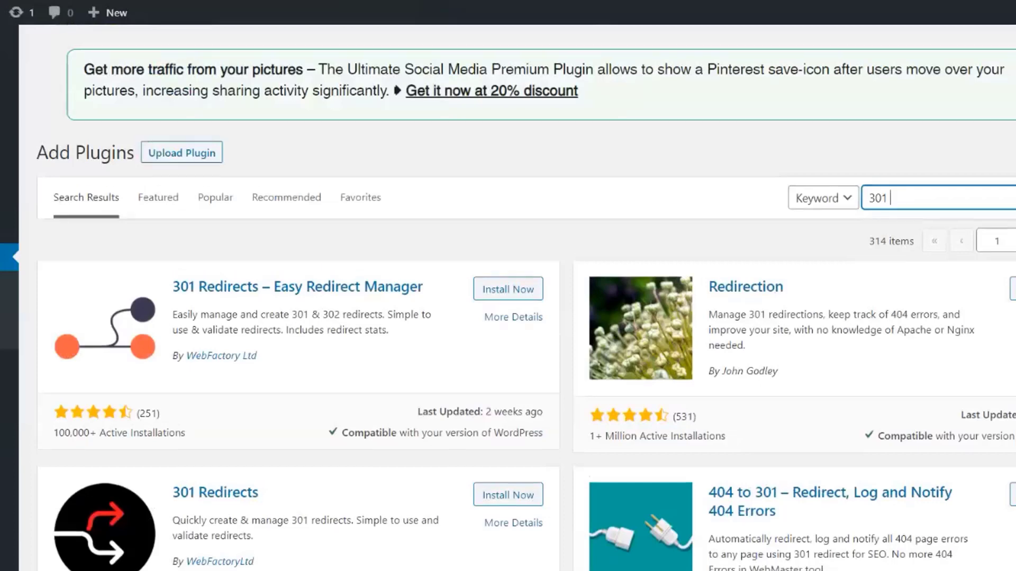
scroll(526, 298, "down", 4)
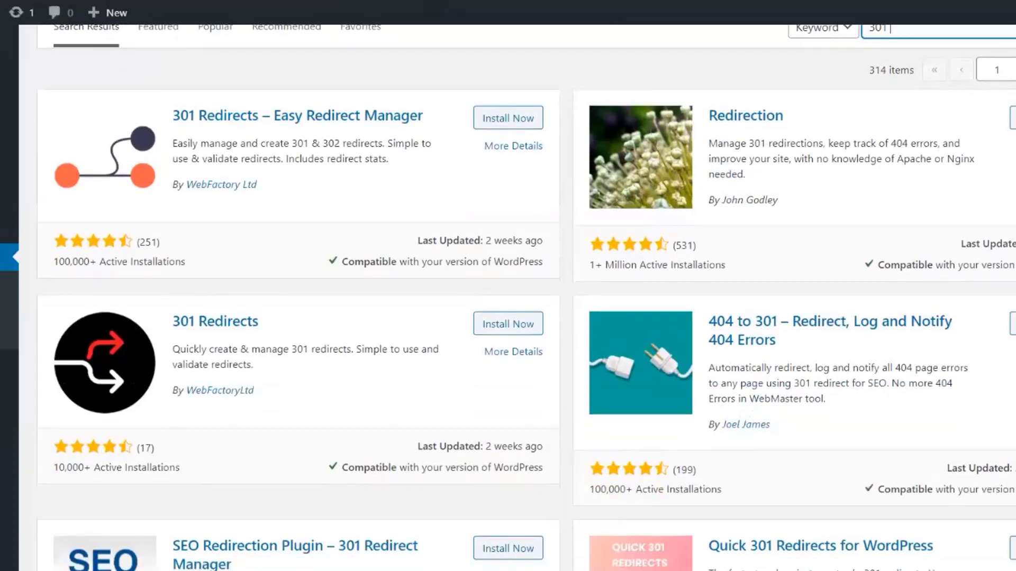
scroll(606, 101, "up", 1)
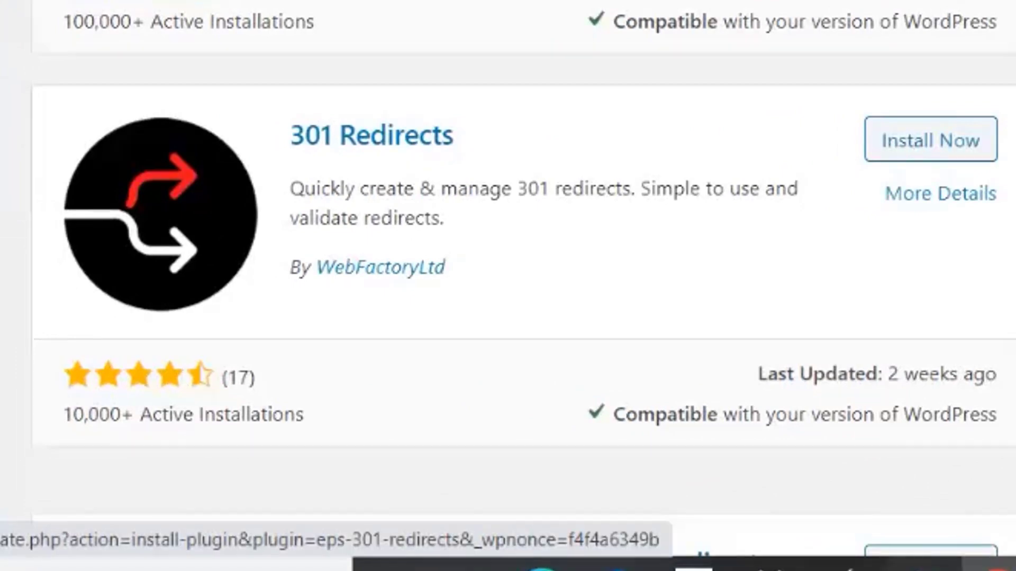
Install 301 Redirects – Easy Redirect Manager and activate version 2.53
left_click(919, 0)
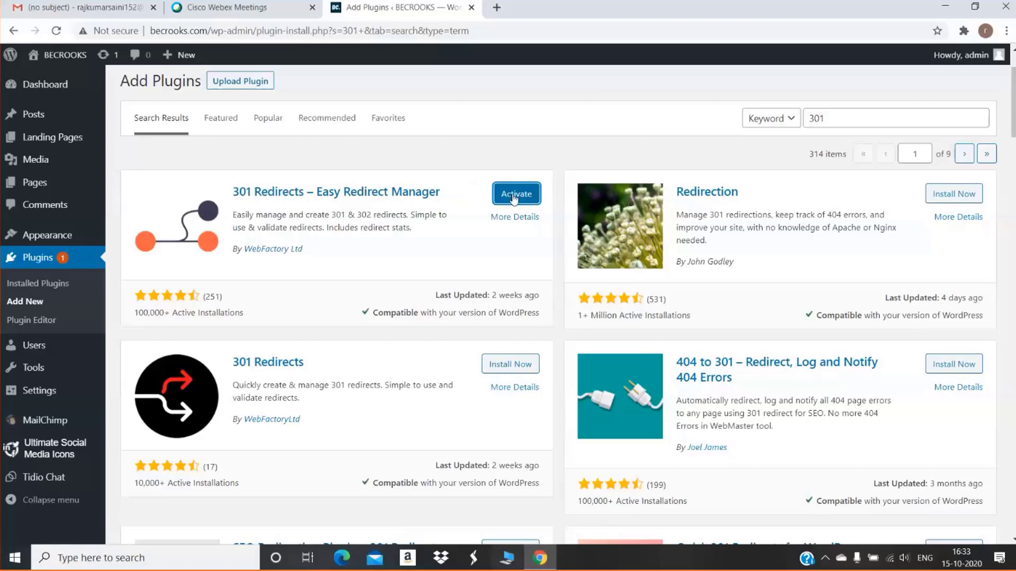
left_click(510, 199)
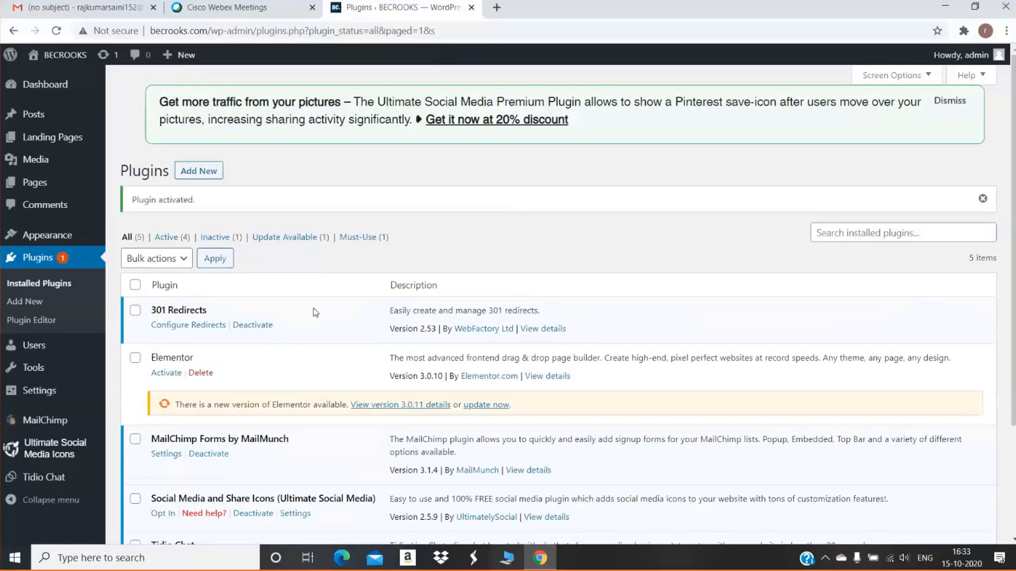
Open Configure Redirects under 301 Redirects to reach its Redirect Rules tab
left_click(209, 326)
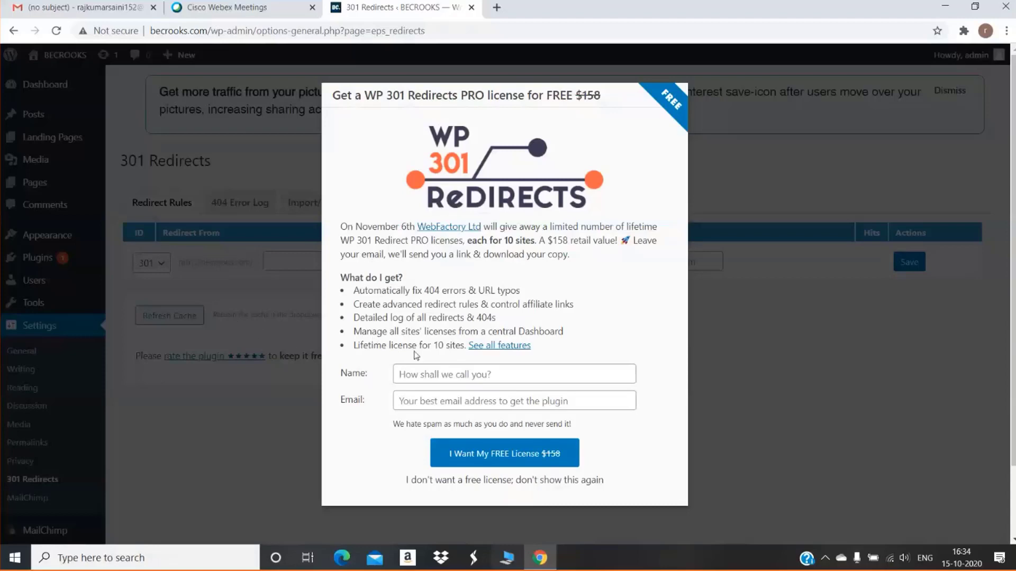
Submit the free PRO license form with the user's name and e-mail, then dismiss the thank-you alert
left_click(431, 375)
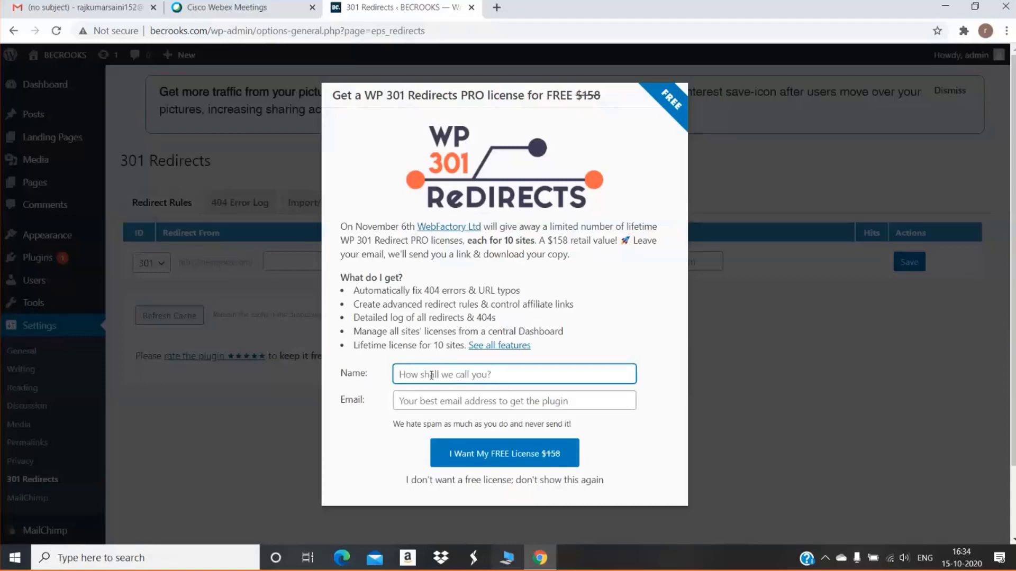
type("Kunal")
left_click(420, 404)
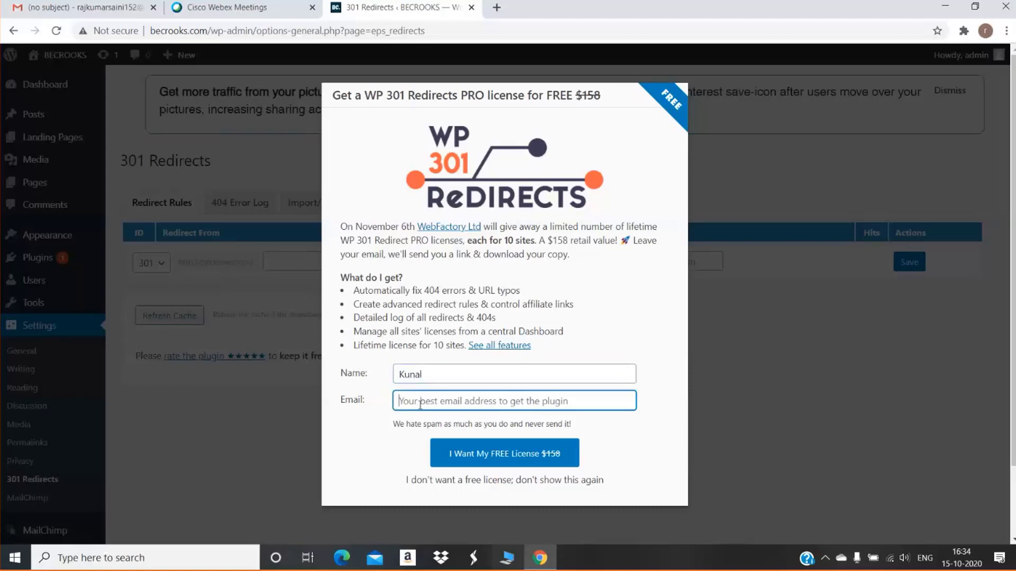
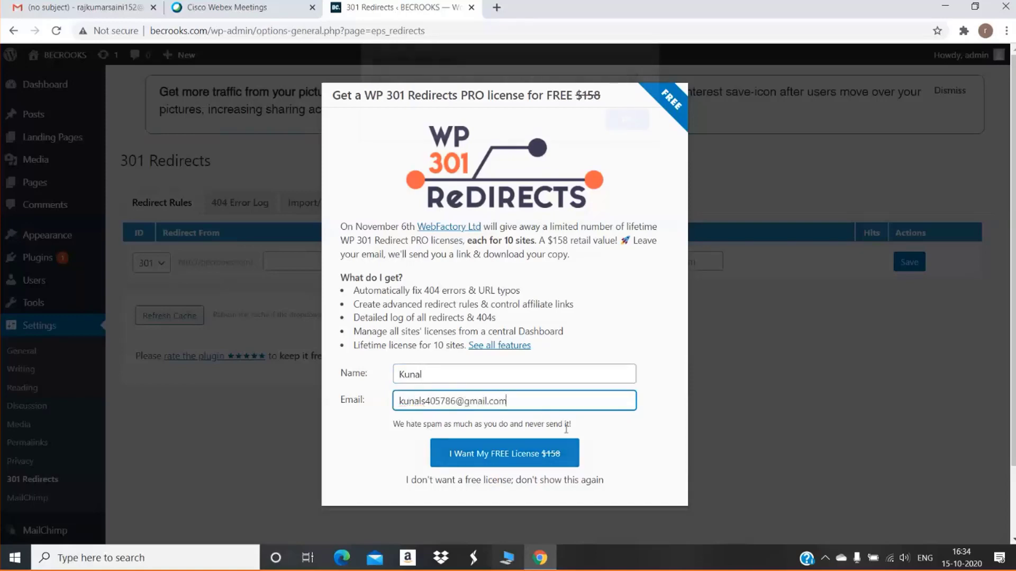
key("Return")
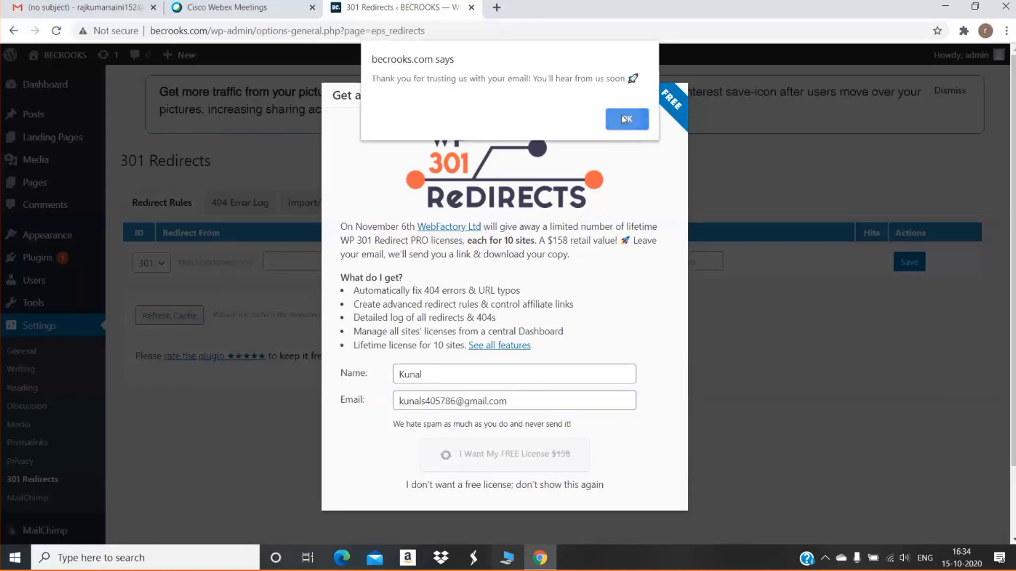
left_click(625, 119)
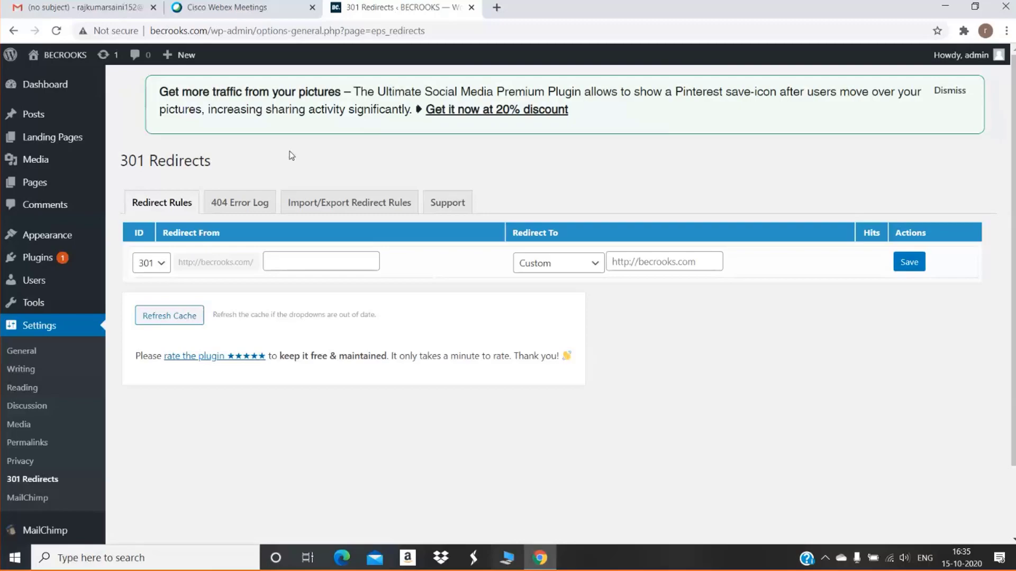
Load the live BECROOKS site in a new tab and go to its Blog page
left_click(496, 7)
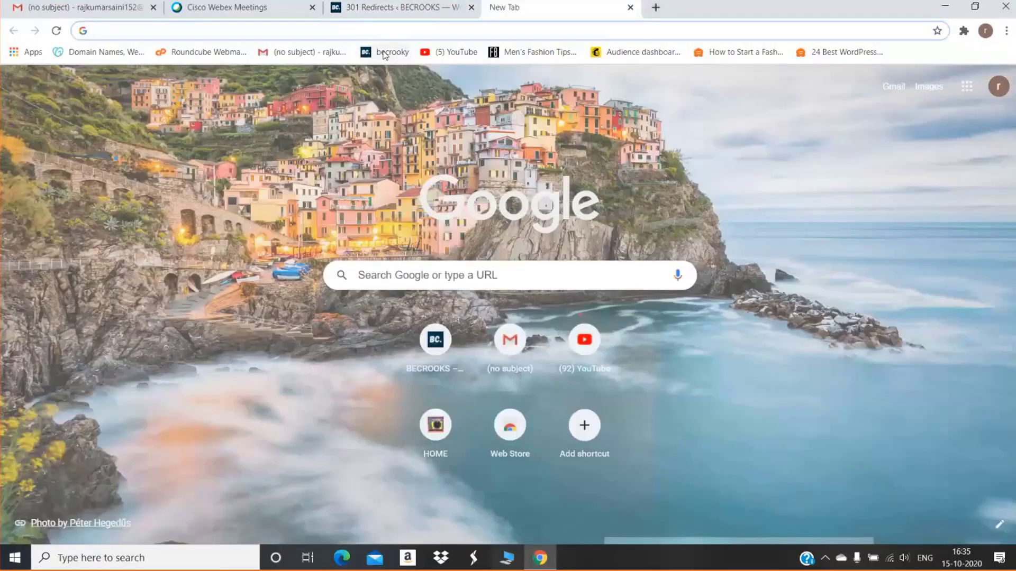
left_click(385, 52)
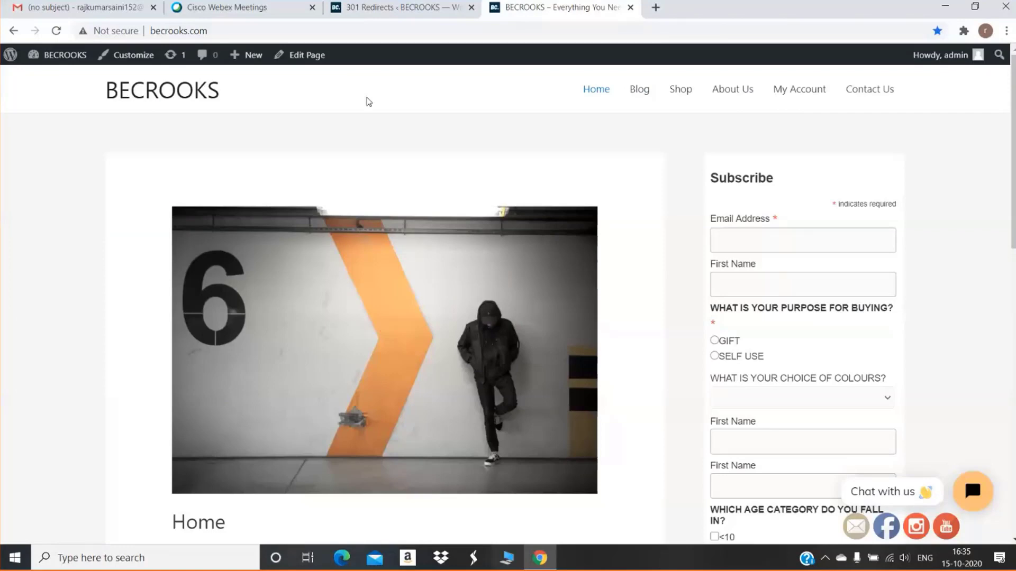
scroll(369, 101, "down", 1)
scroll(369, 101, "up", 1)
left_click(638, 90)
Open the full MEN'S TEES post at becrooks.com/mens-tees/
scroll(465, 138, "down", 1)
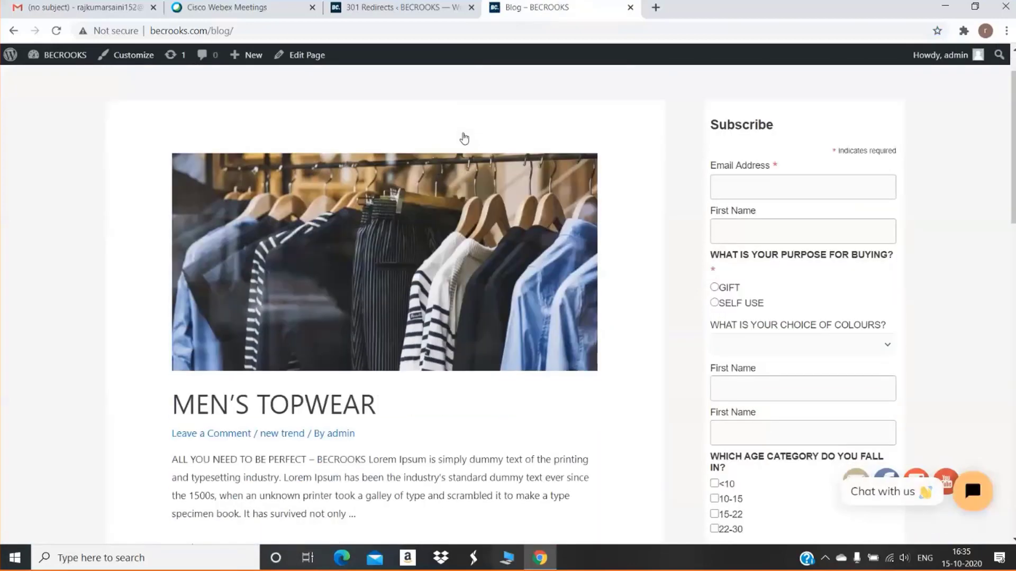
scroll(464, 139, "down", 14)
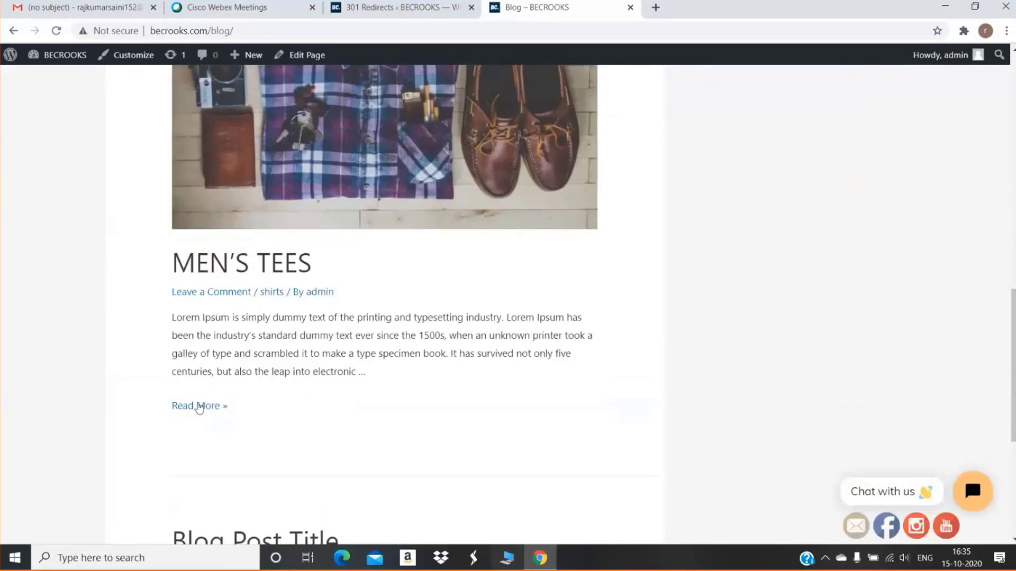
left_click(197, 410)
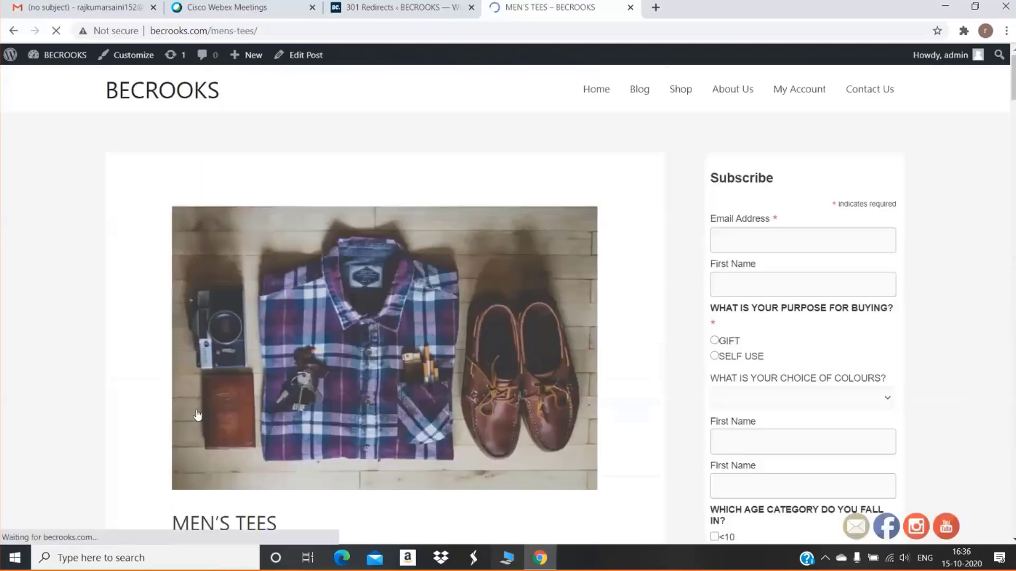
scroll(197, 415, "down", 1)
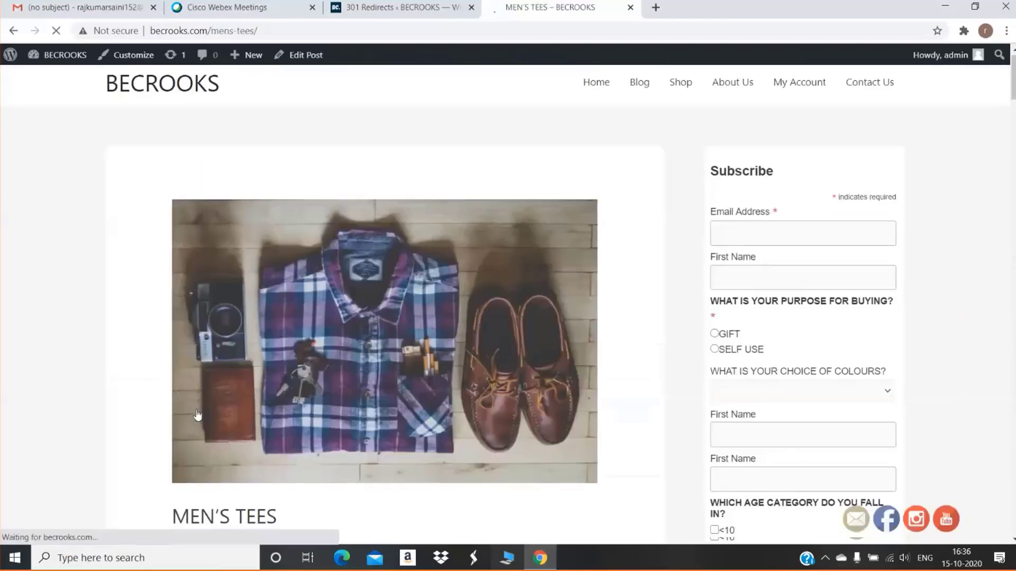
scroll(196, 414, "down", 6)
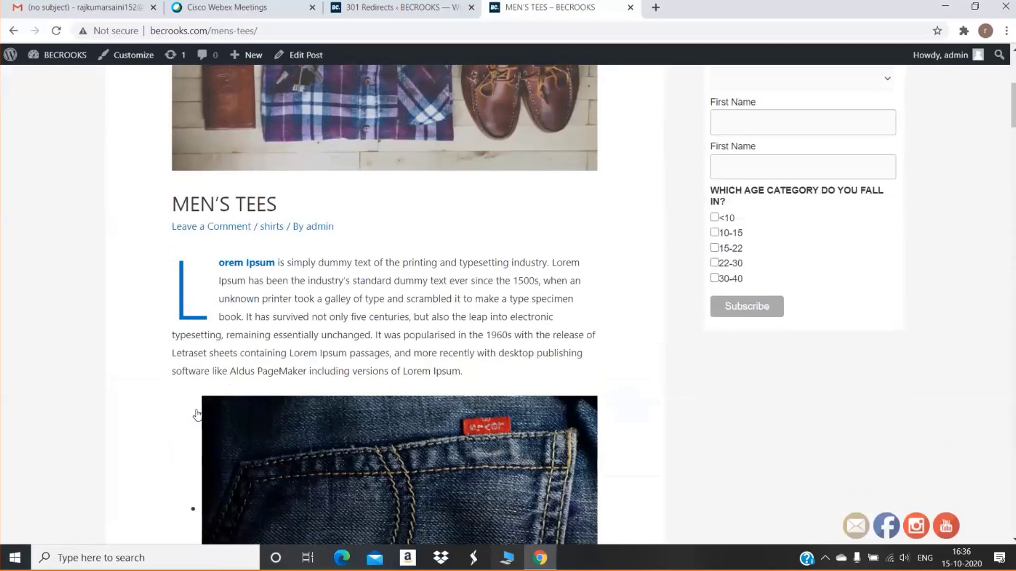
scroll(196, 414, "up", 6)
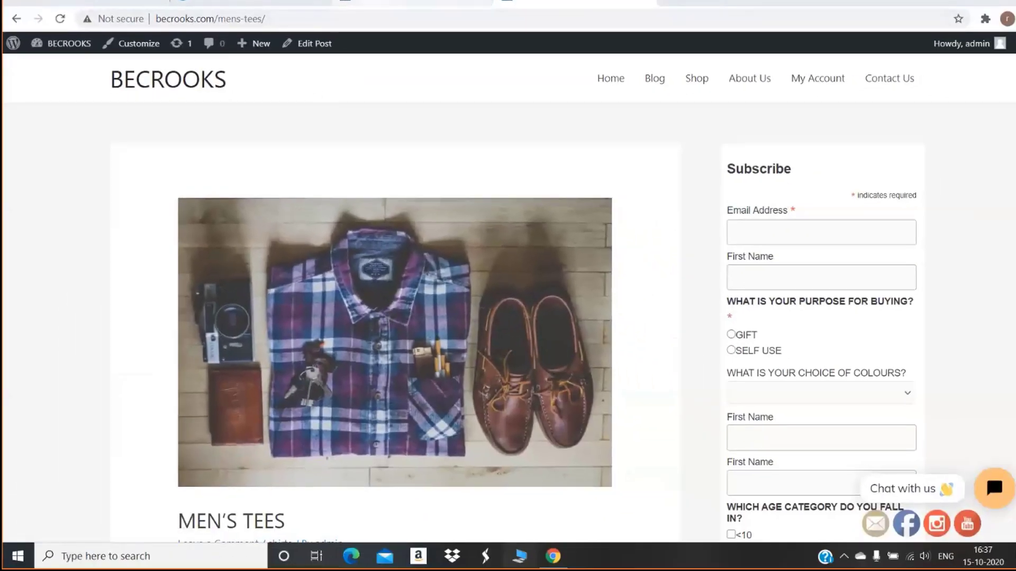
From the live BECROOKS site in a new tab, go to Dashboard > Pages and add a new page
key("ctrl+shift+Tab")
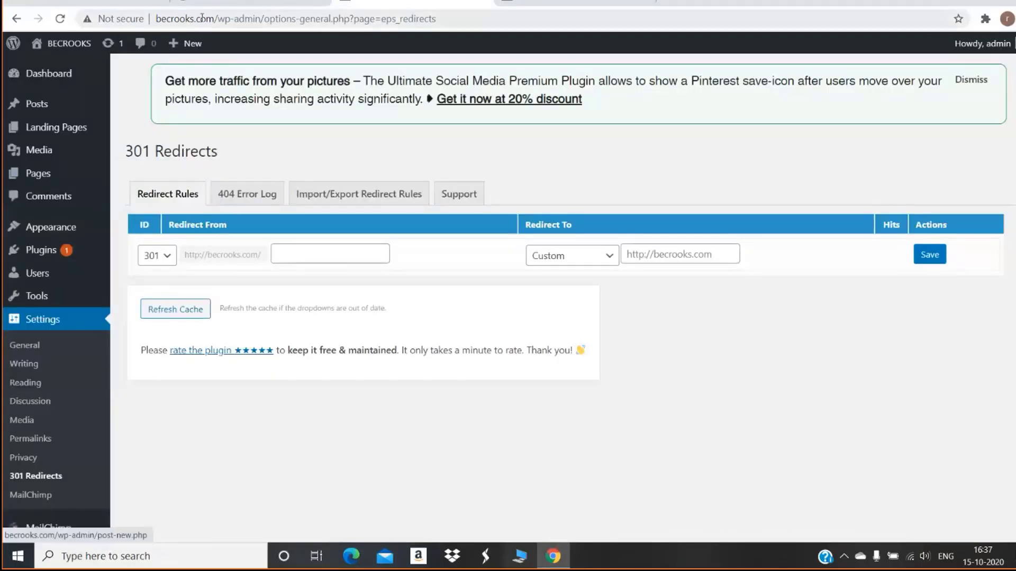
key("ctrl+t")
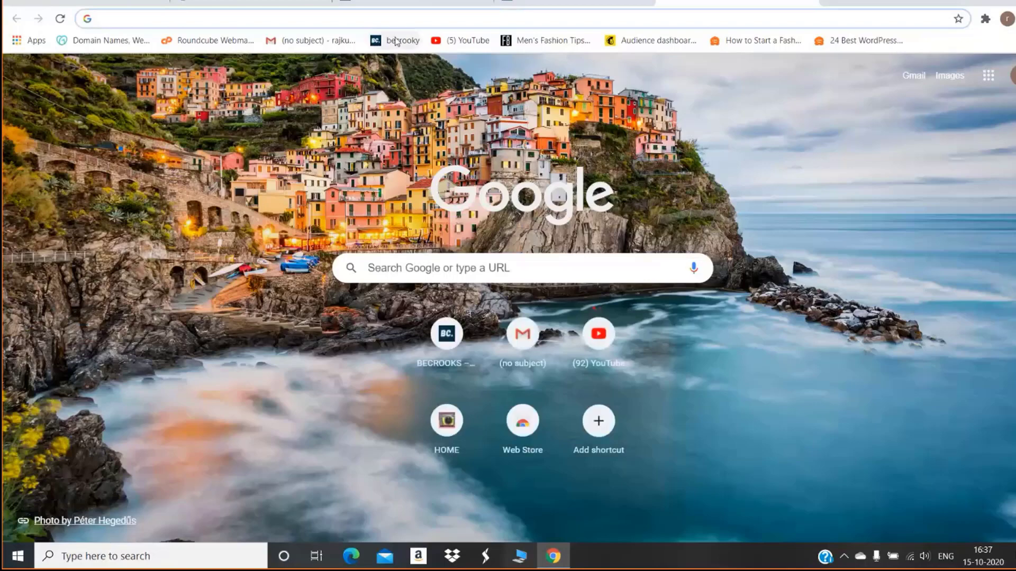
left_click(396, 41)
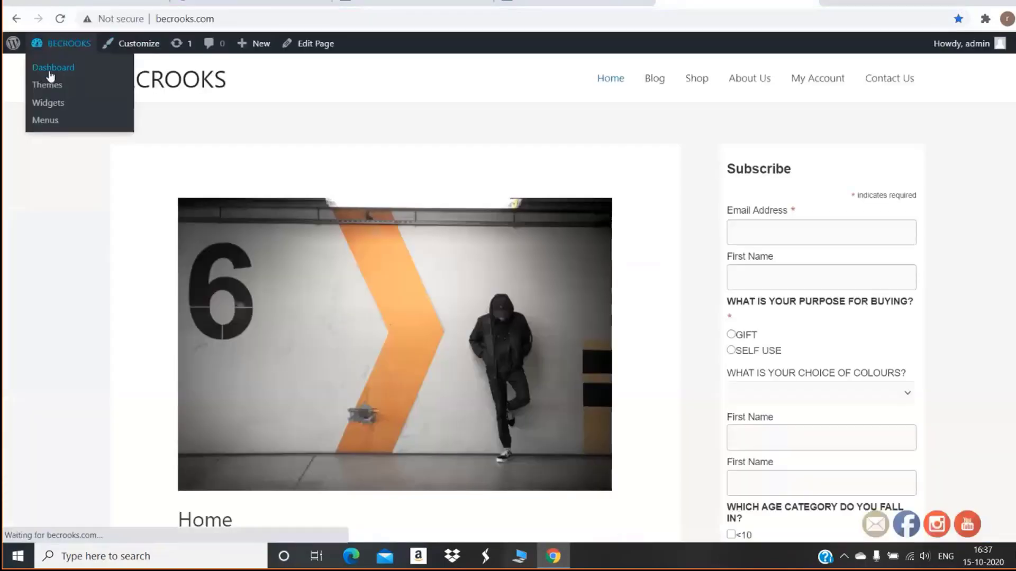
left_click(43, 52)
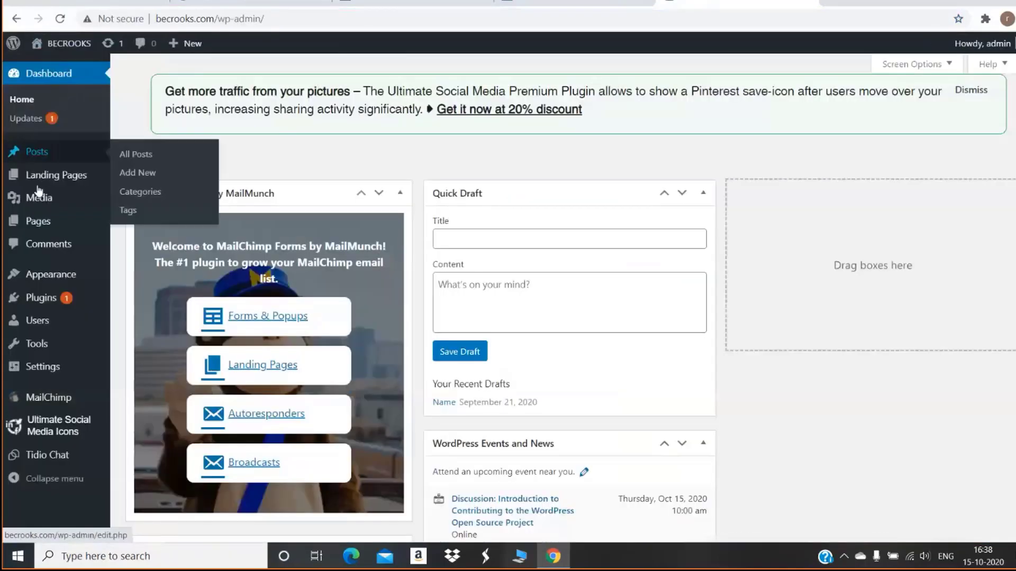
mouse_move(32, 218)
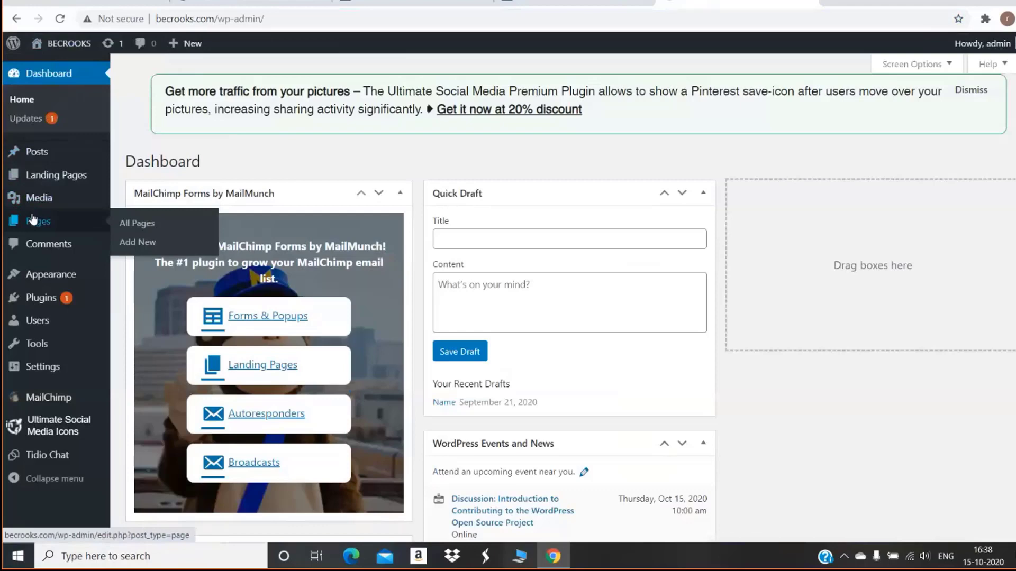
left_click(33, 219)
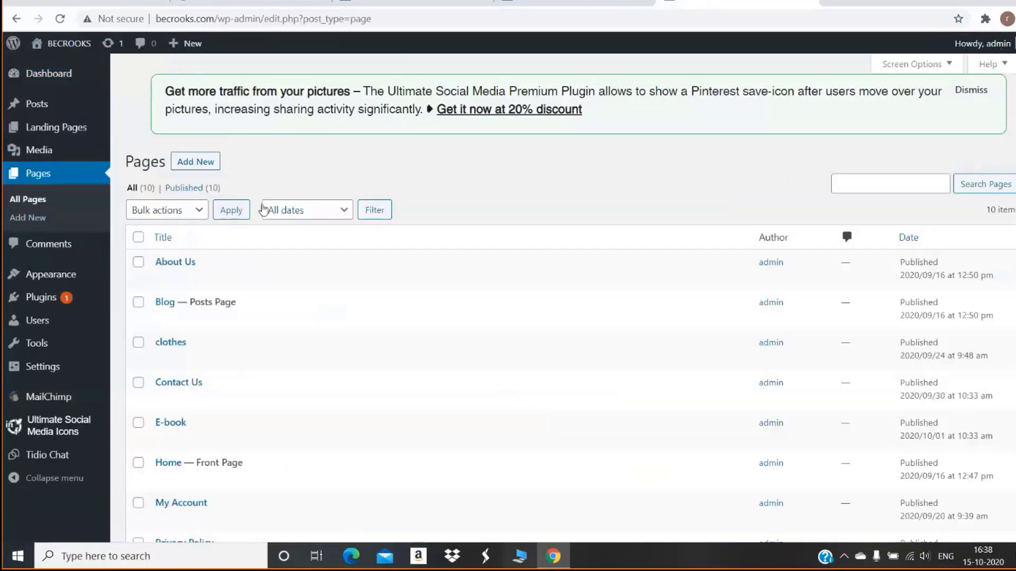
left_click(204, 165)
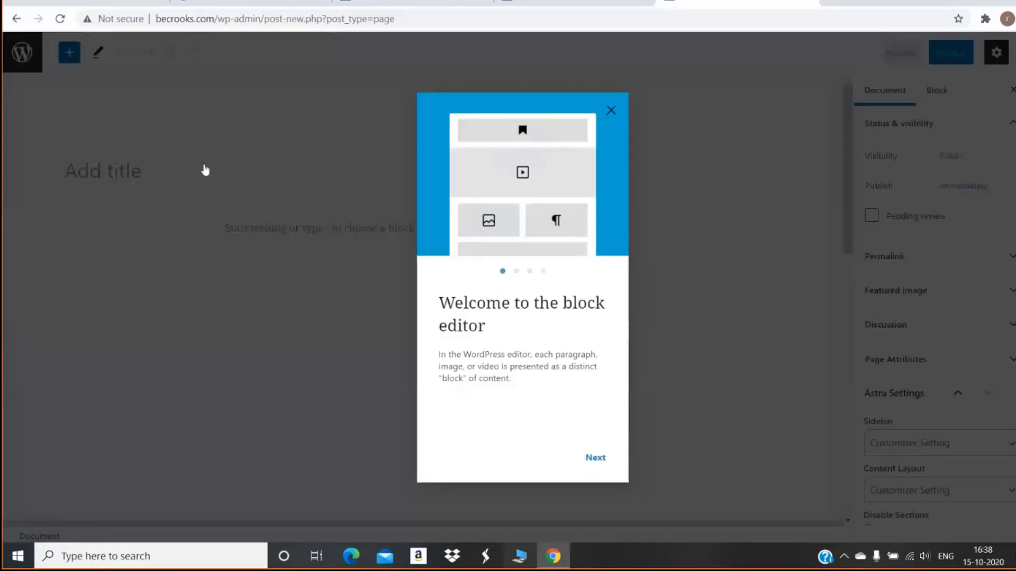
Dismiss the block editor welcome guide and title the new page 'MENS TSHIRT'
triple_click(593, 458)
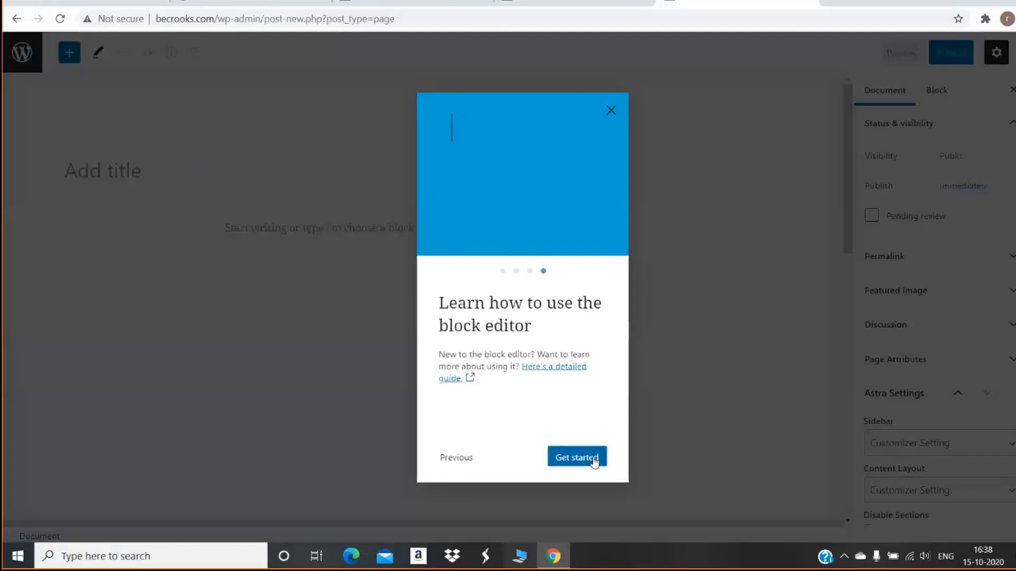
left_click(593, 458)
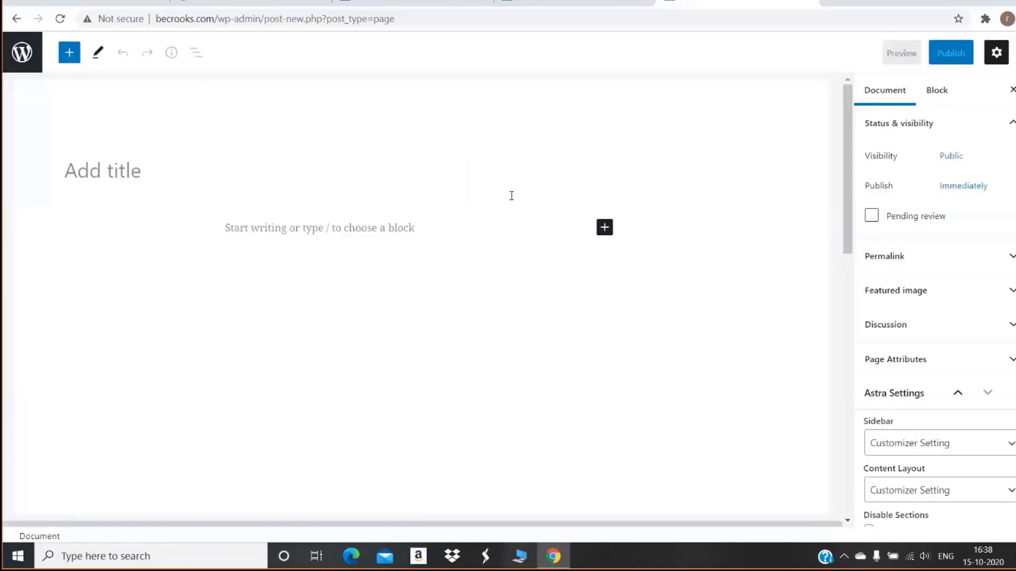
left_click(354, 164)
type("MEE")
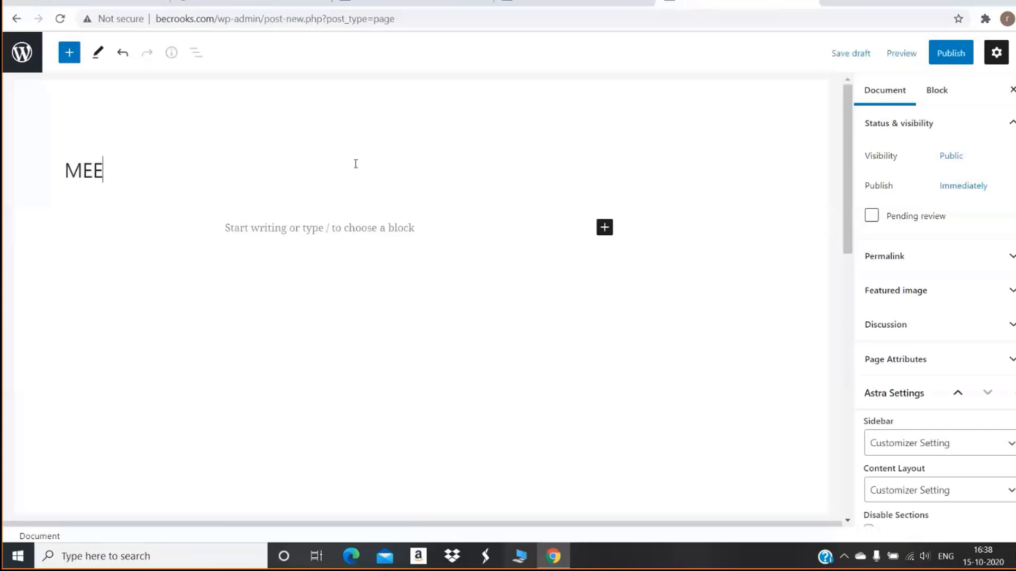
key("BackSpace")
type("NS TSHIRT")
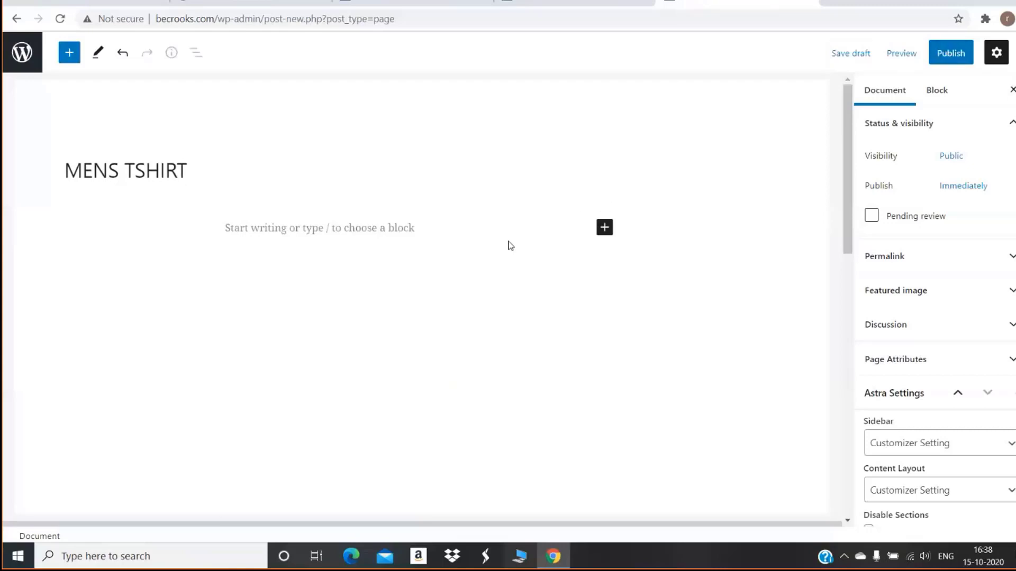
Add an Image block with the teal tank-top photo from the Media Library, then start publishing
left_click(604, 229)
left_click(707, 337)
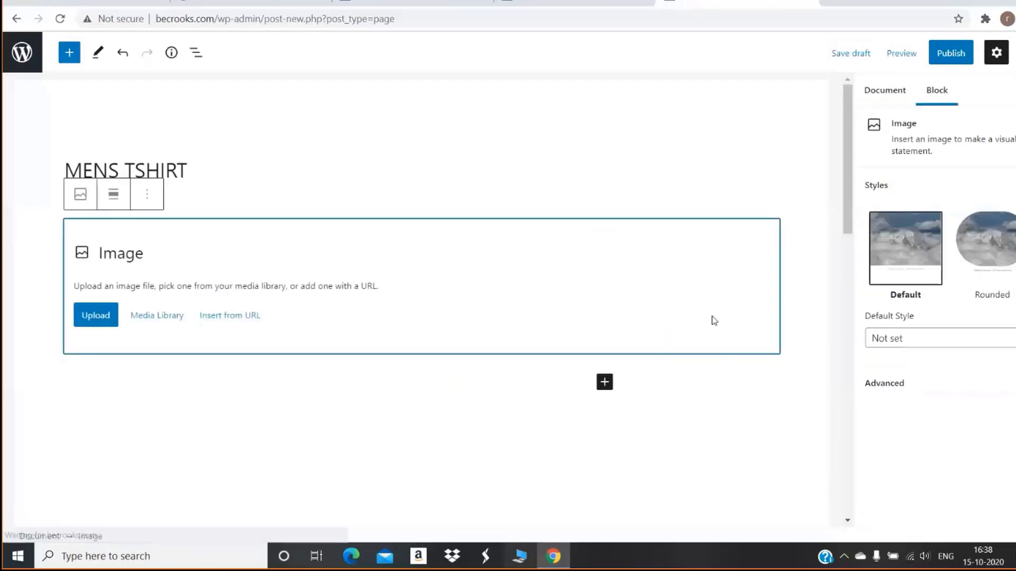
left_click(145, 323)
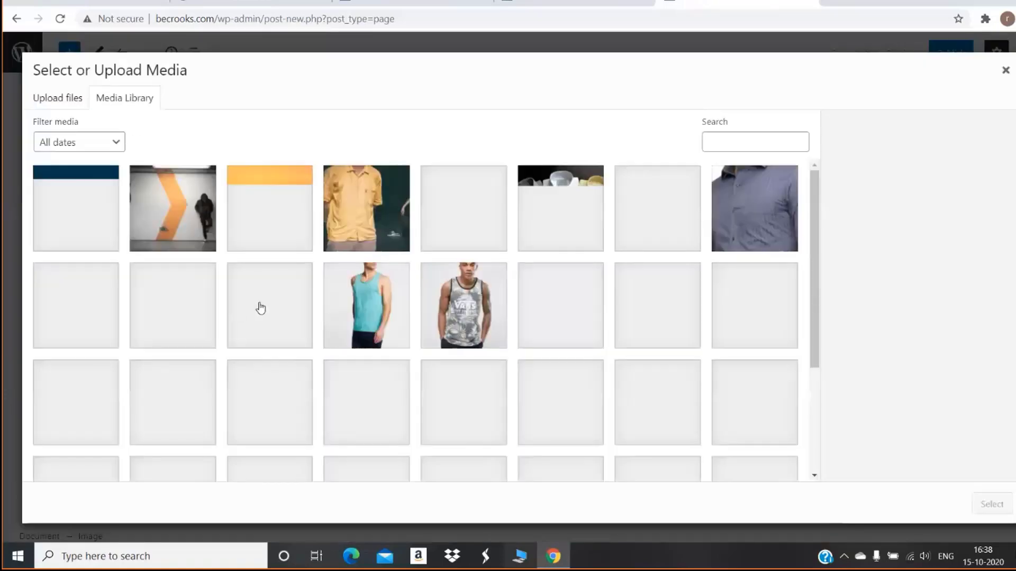
left_click(402, 304)
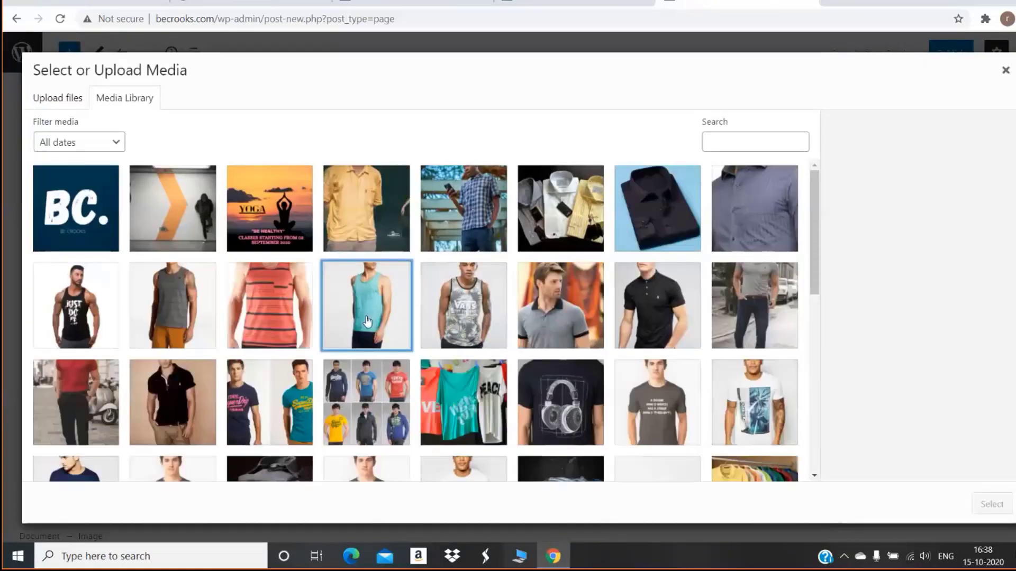
left_click(1004, 507)
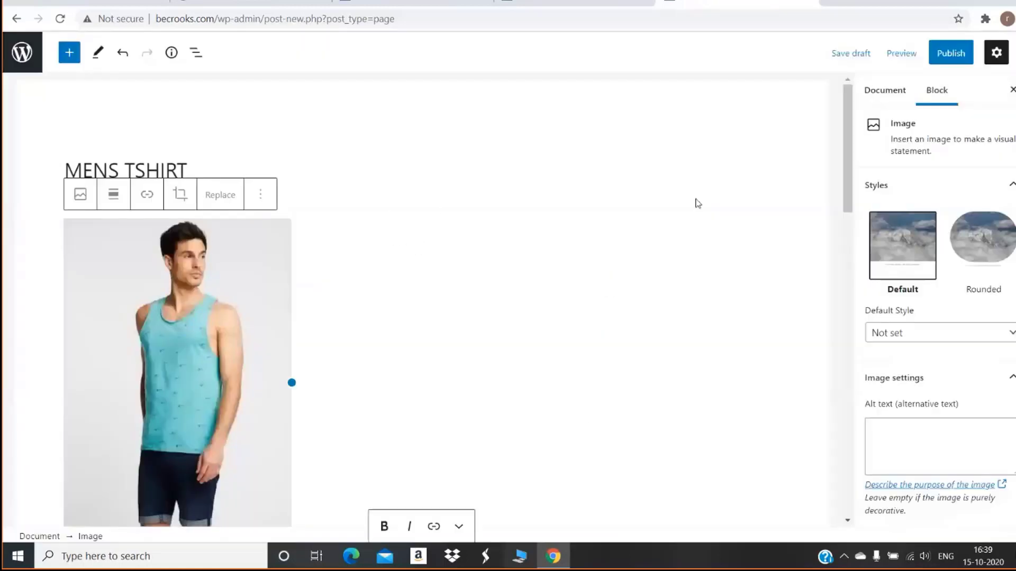
left_click(963, 58)
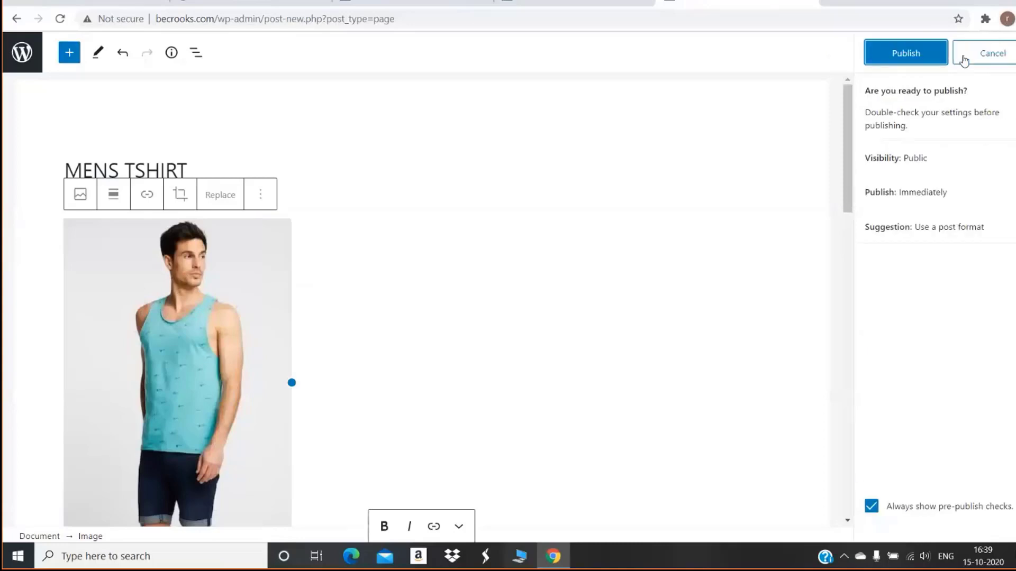
Publish MENS TSHIRT at becrooks.com/mens-tshirt/ and return to the 301 Redirects tab
left_click(935, 52)
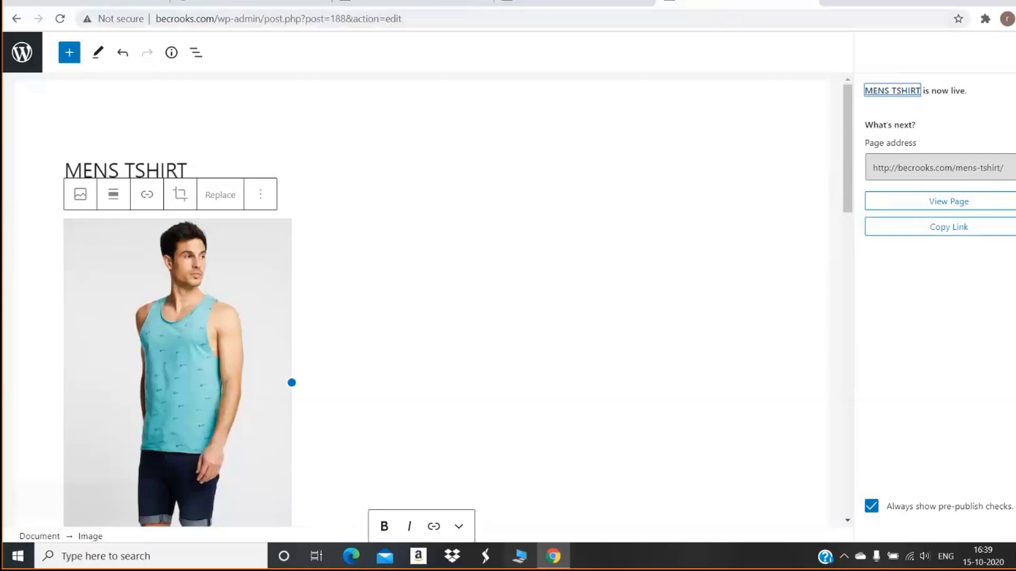
left_click(426, 2)
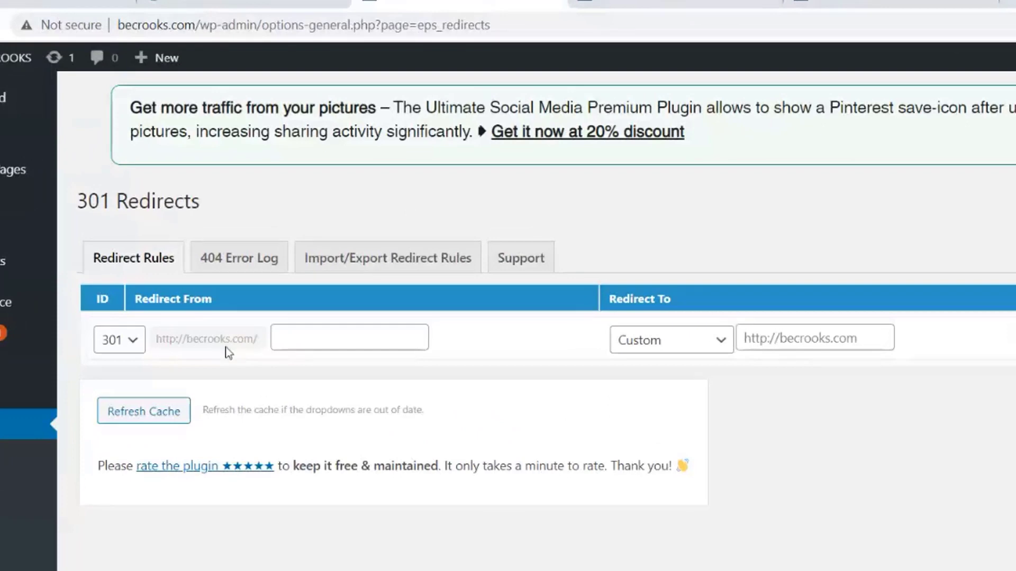
Keep the redirect type at 301 and copy the Men's Tees post URL for Redirect From
left_click(126, 341)
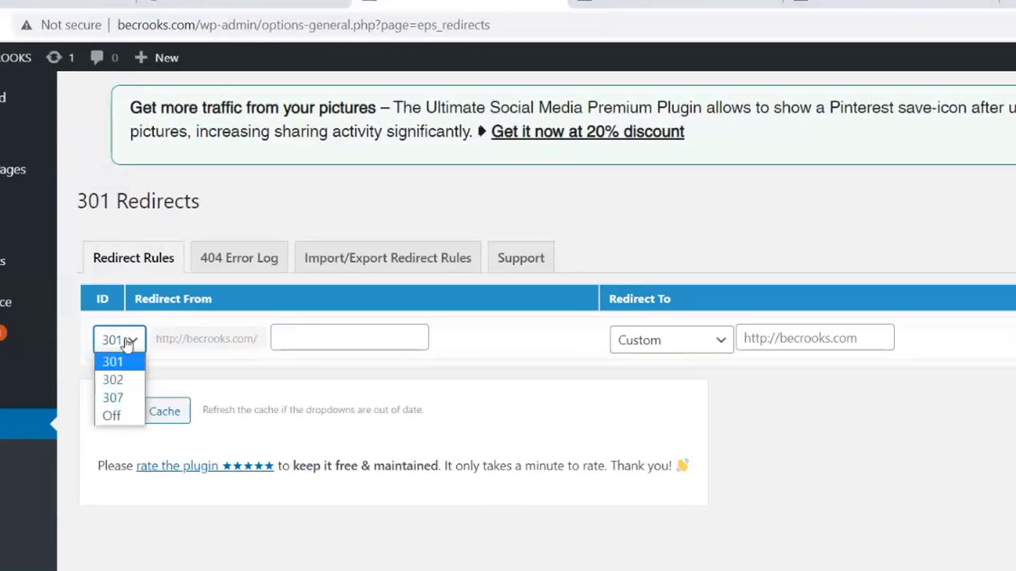
left_click(132, 344)
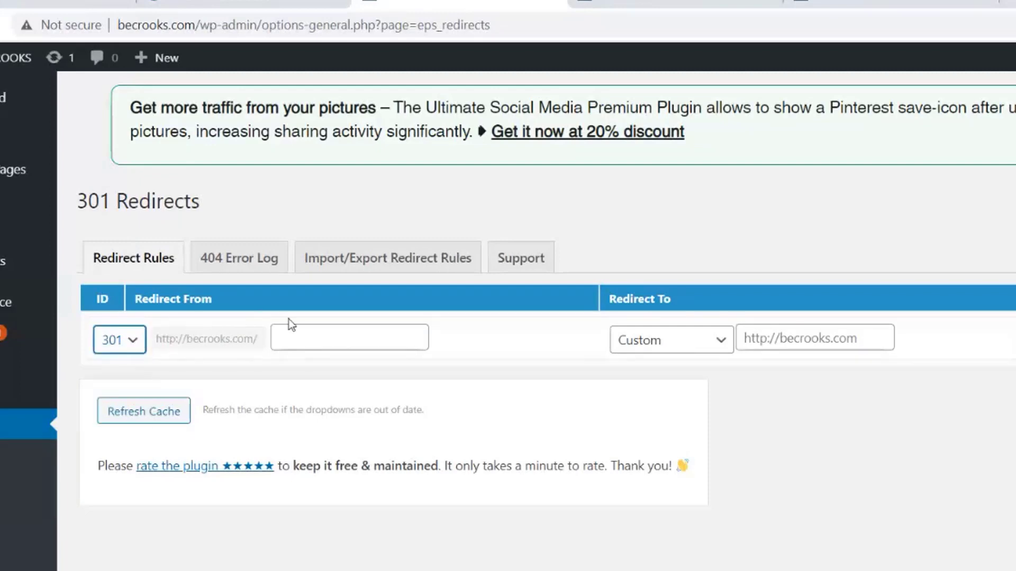
left_click(301, 334)
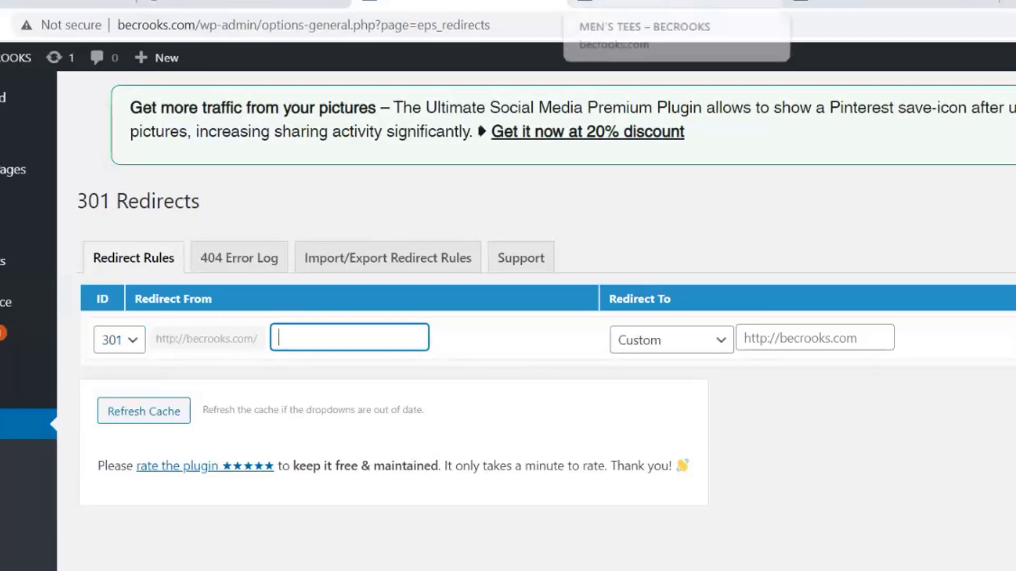
left_click(635, 4)
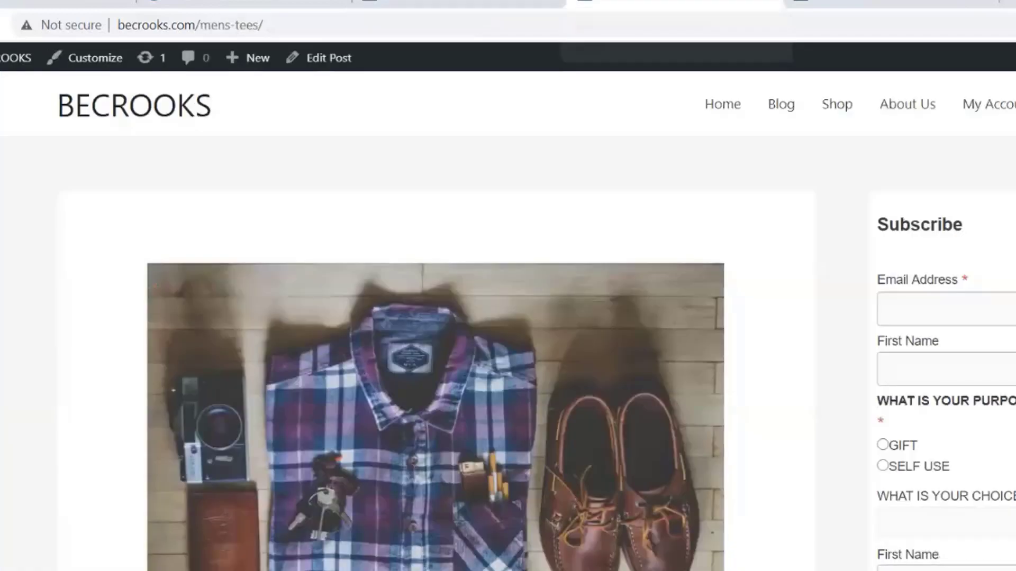
left_click(191, 25)
key("ctrl+c")
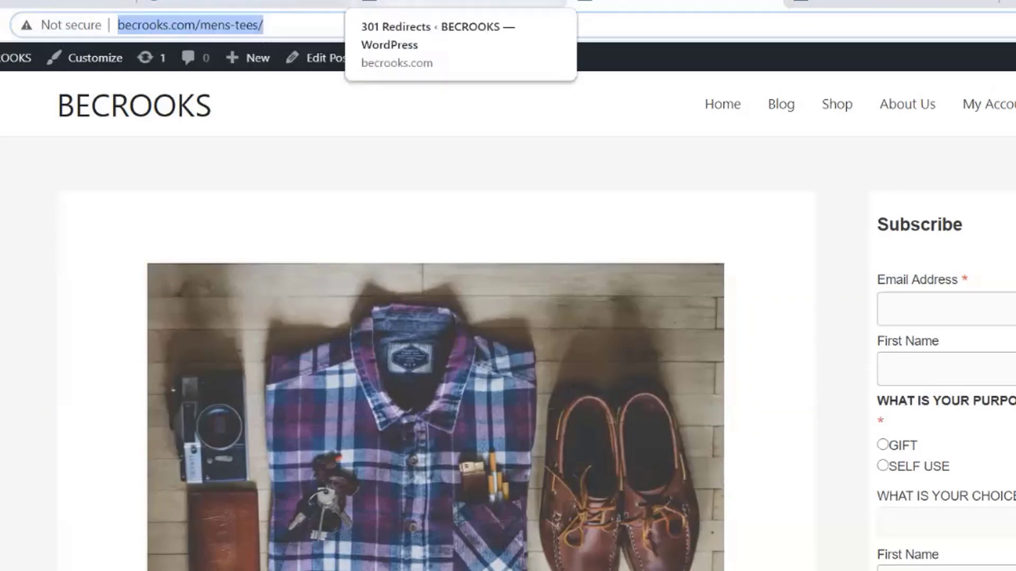
left_click(460, 3)
Paste the mens-tees/ address as Redirect From and save the 301 rule to MENS TSHIRT
key("ctrl+v")
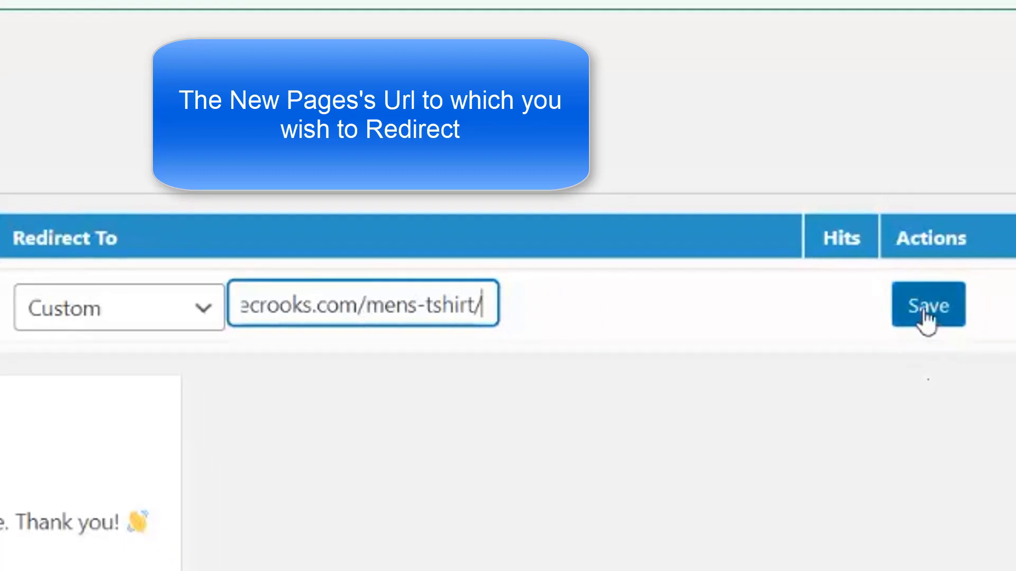
left_click(927, 317)
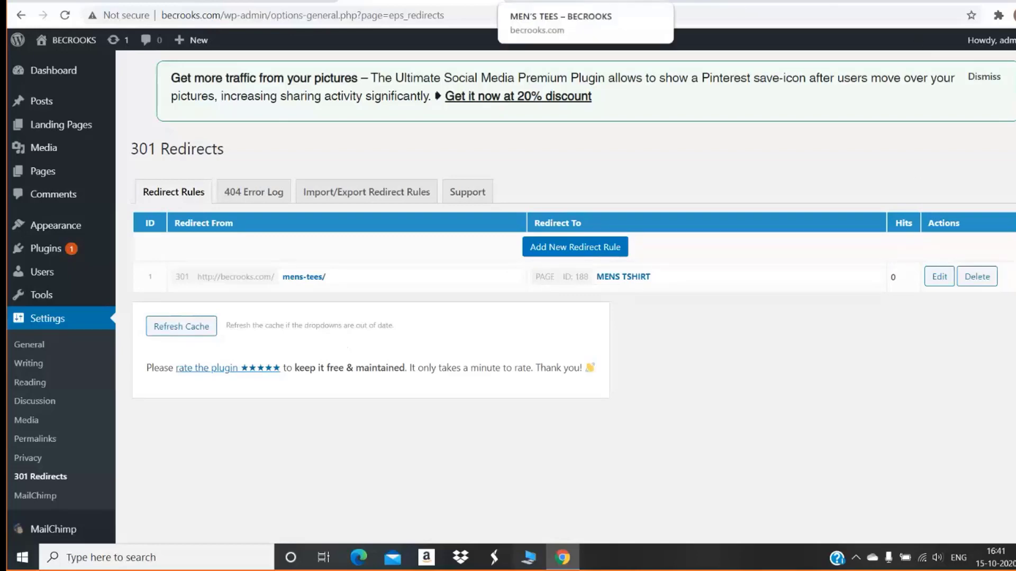
In a new tab, load becrooks.com, go to the Blog and open the MEN'S TEES post via Read More
left_click(582, 3)
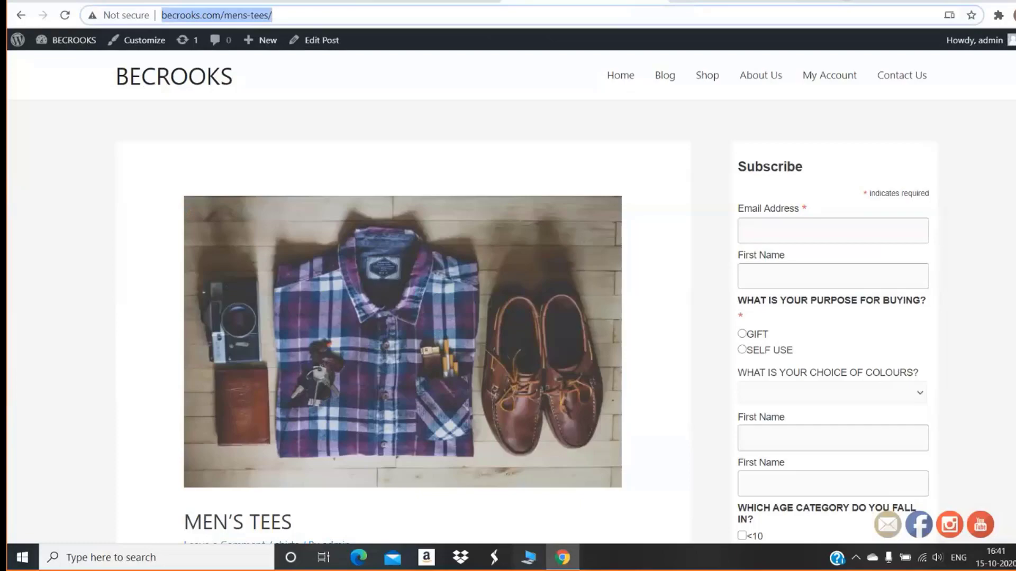
key("ctrl+t")
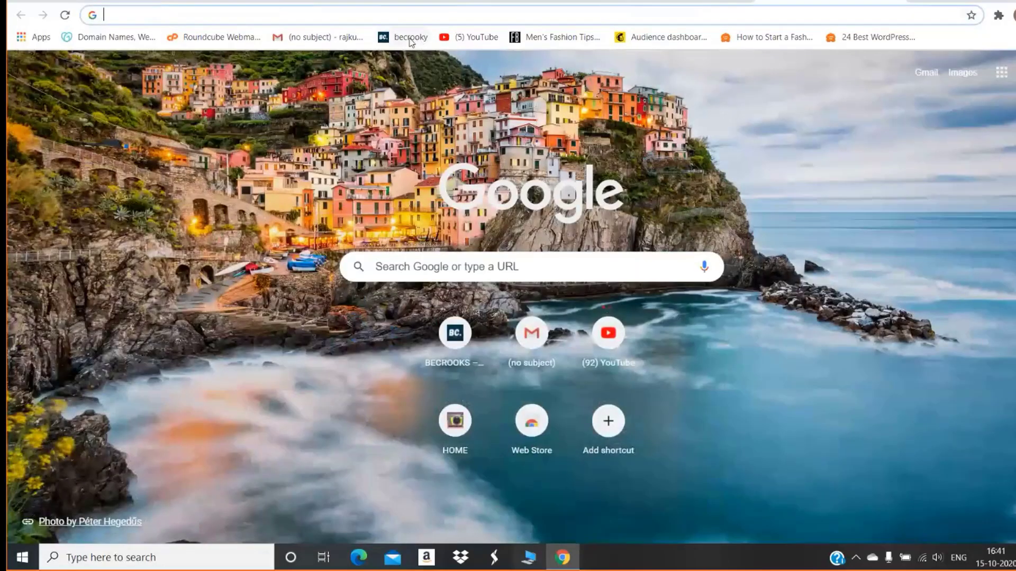
left_click(407, 37)
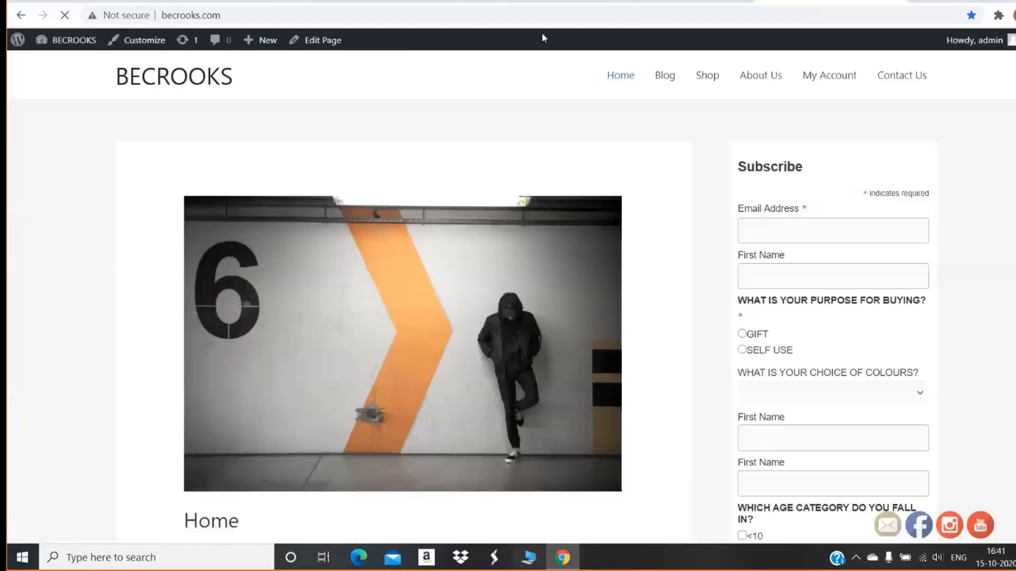
left_click(666, 76)
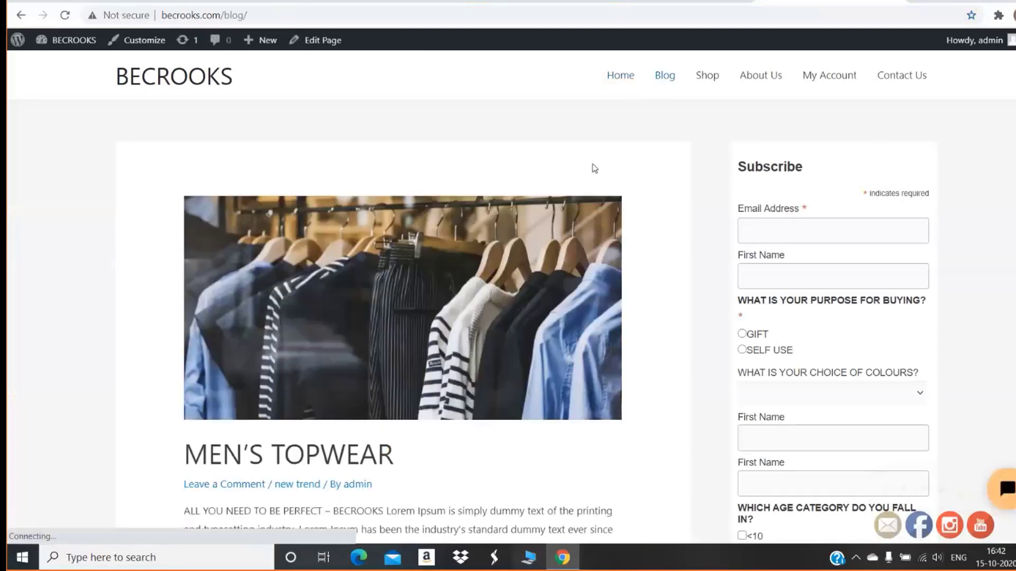
scroll(598, 179, "down", 6)
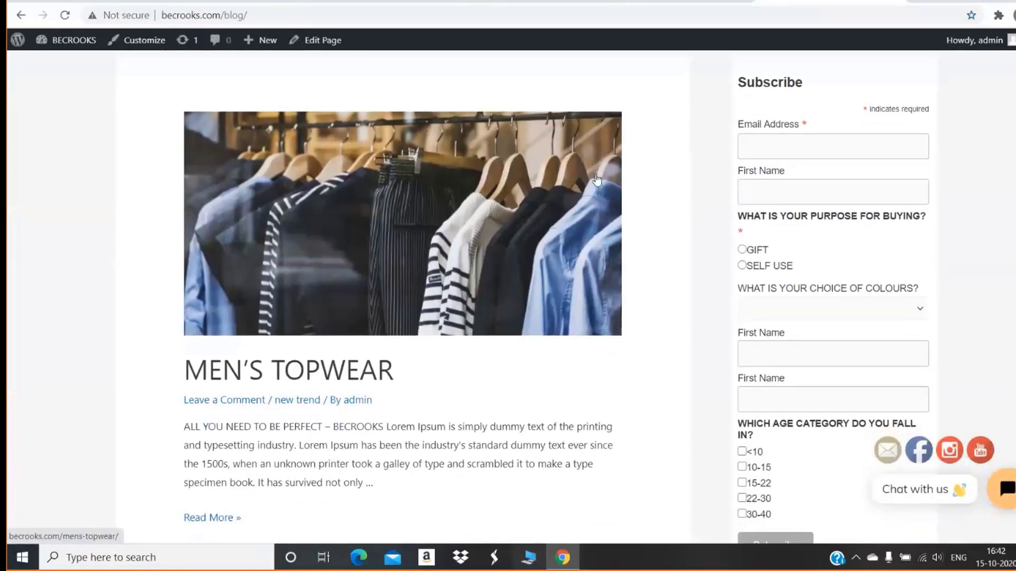
scroll(598, 178, "down", 7)
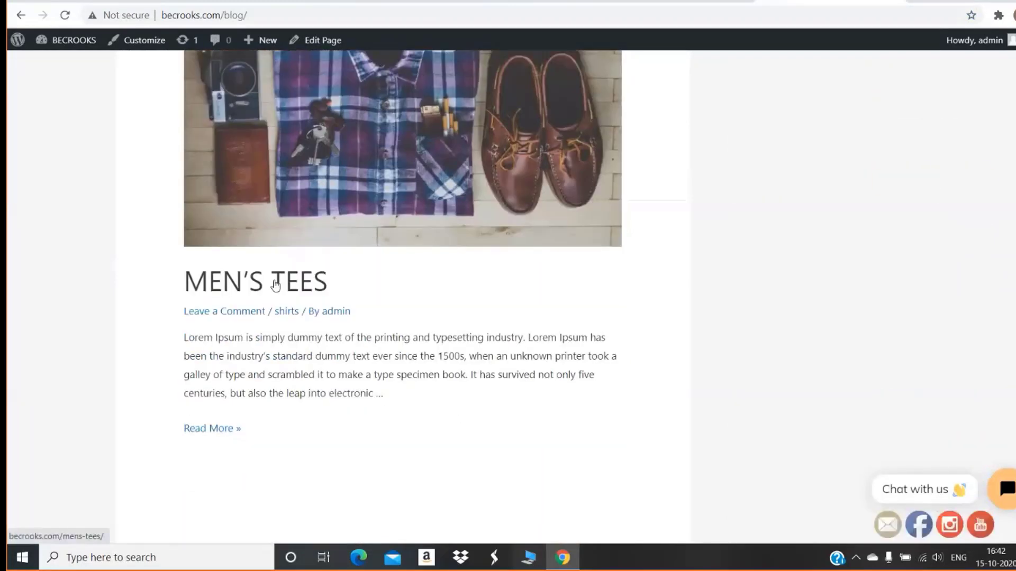
left_click(210, 429)
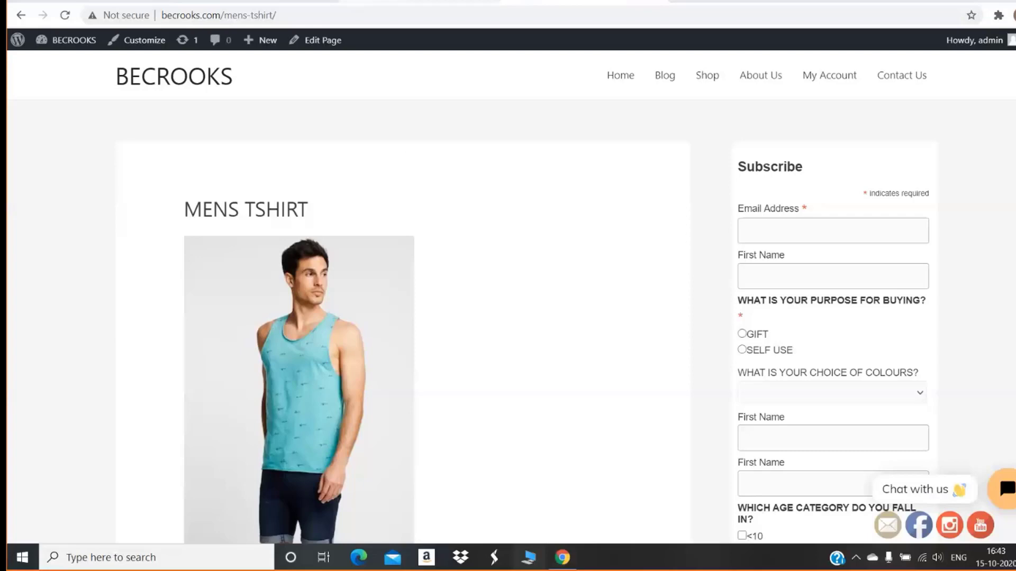
From Installed Plugins, open 301 Redirects' Configure Redirects and set the new rule's type to 302
key("ctrl+Tab")
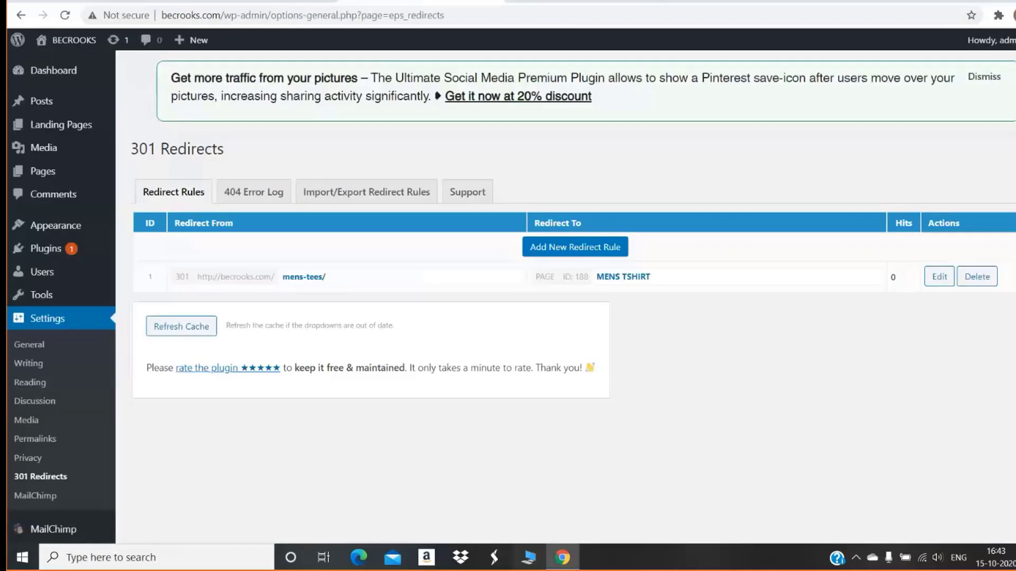
mouse_move(63, 248)
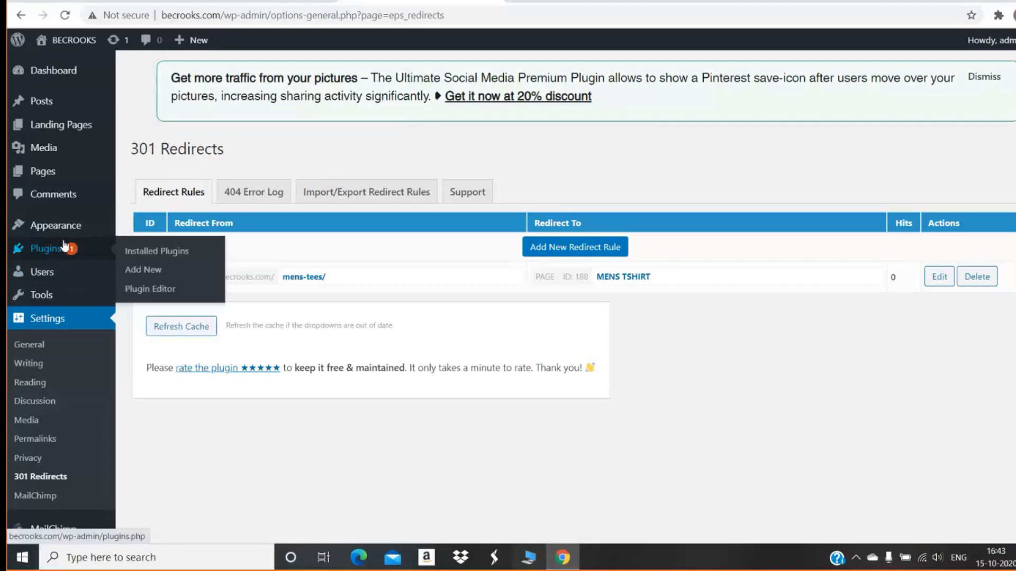
left_click(159, 250)
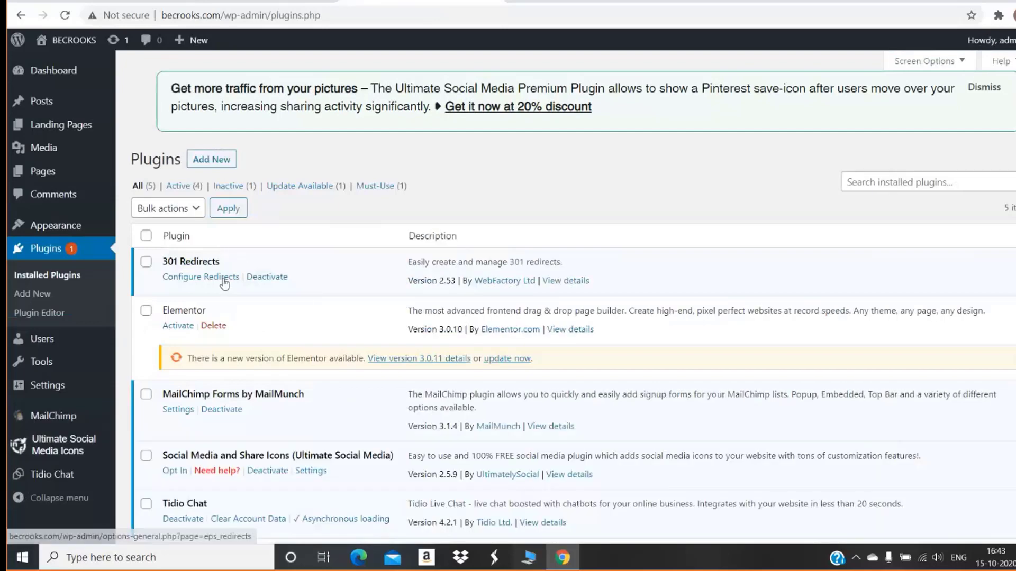
left_click(225, 281)
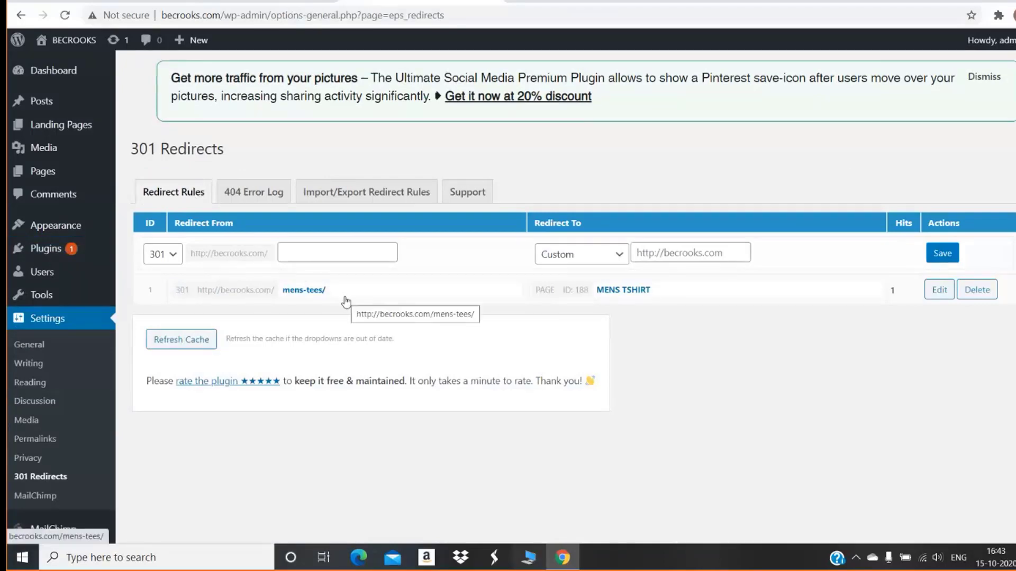
left_click(175, 256)
left_click(159, 286)
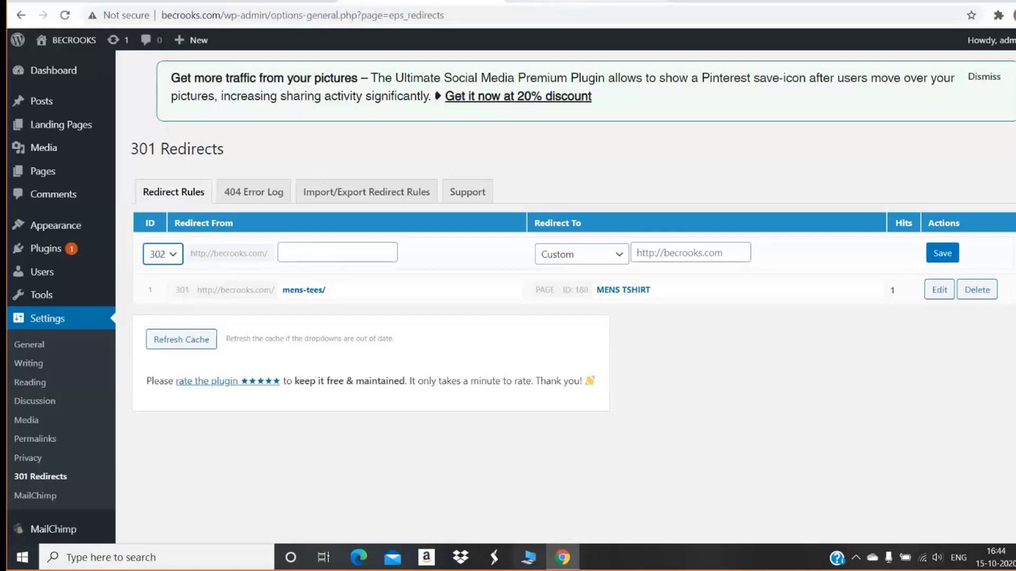
Load becrooks.com in a new tab and go to its WordPress dashboard
left_click(581, 2)
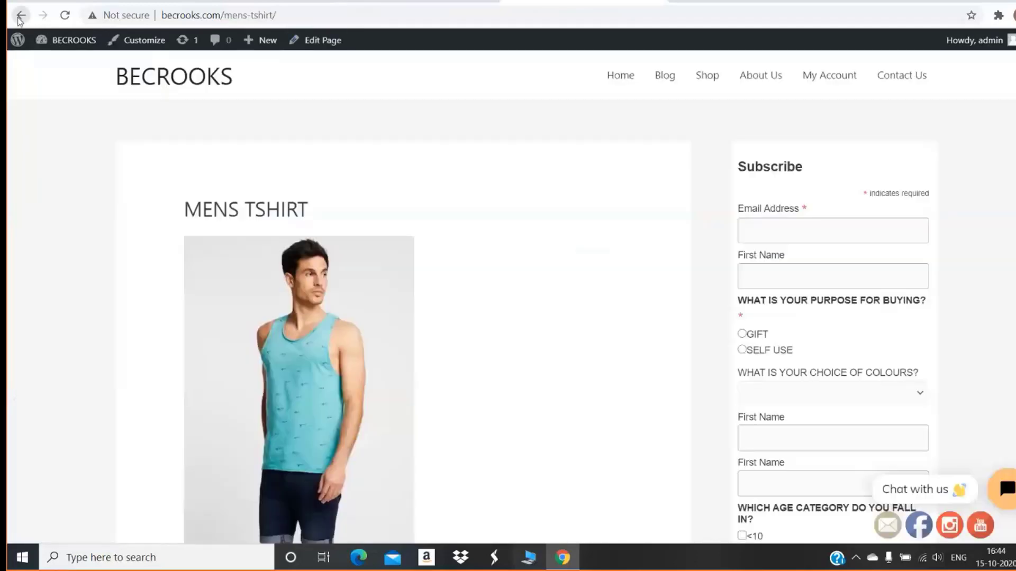
left_click(20, 16)
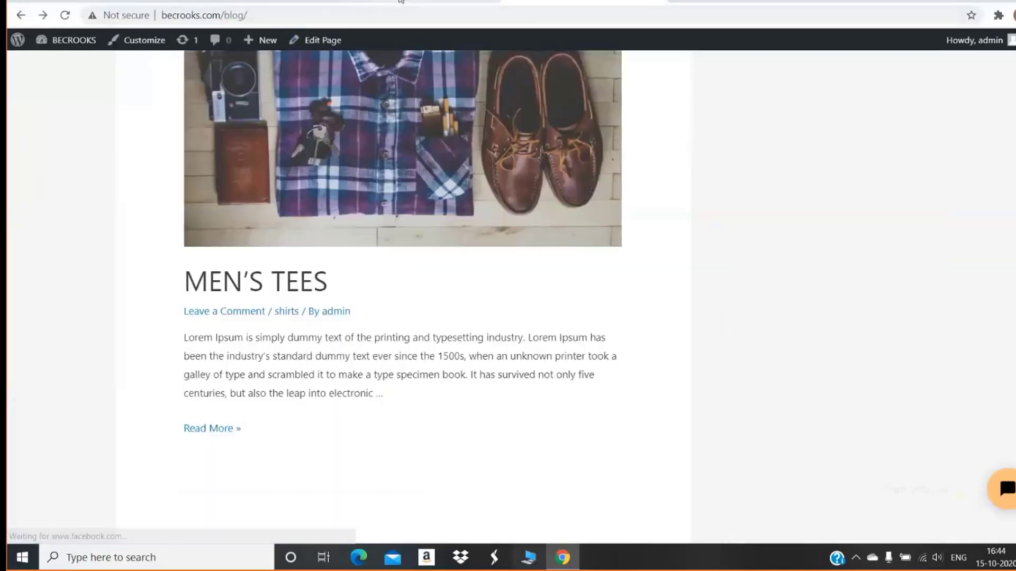
left_click(400, 1)
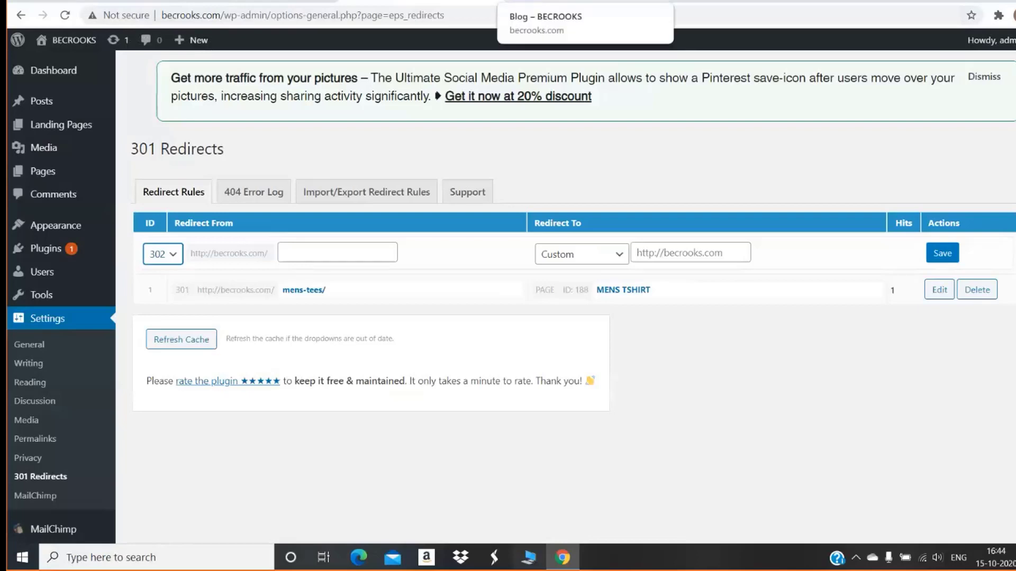
left_click(582, 2)
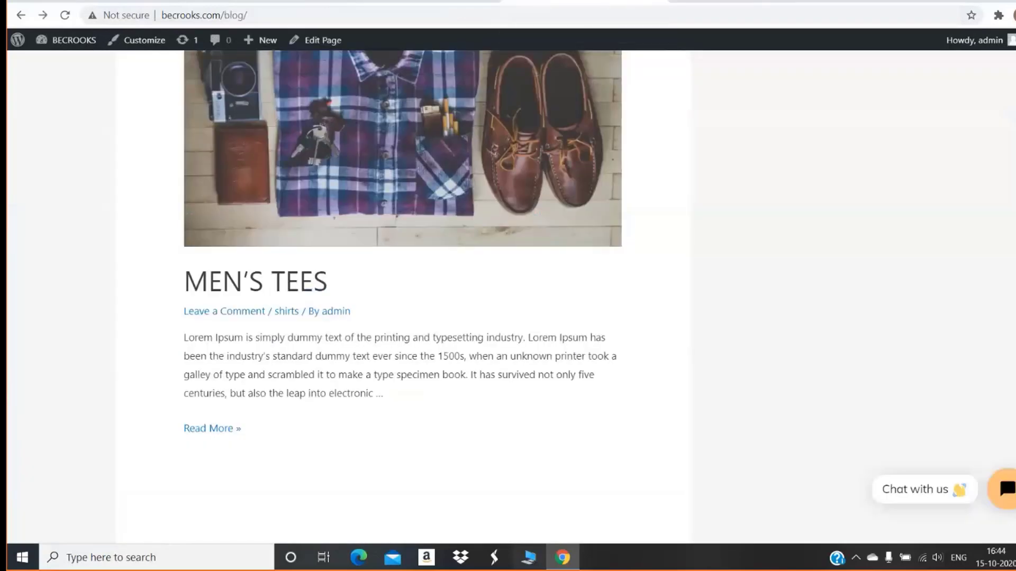
left_click(681, 2)
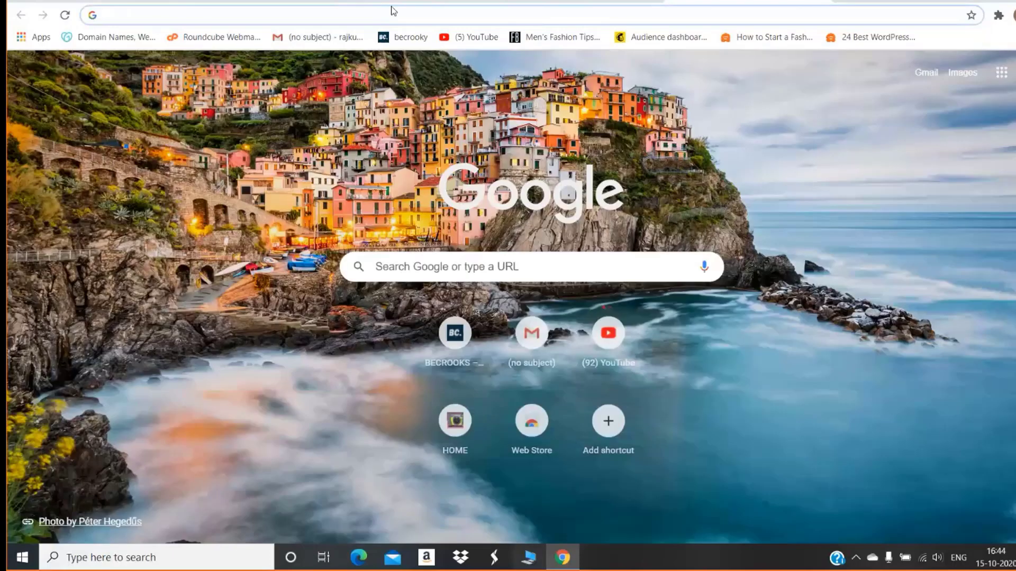
left_click(404, 37)
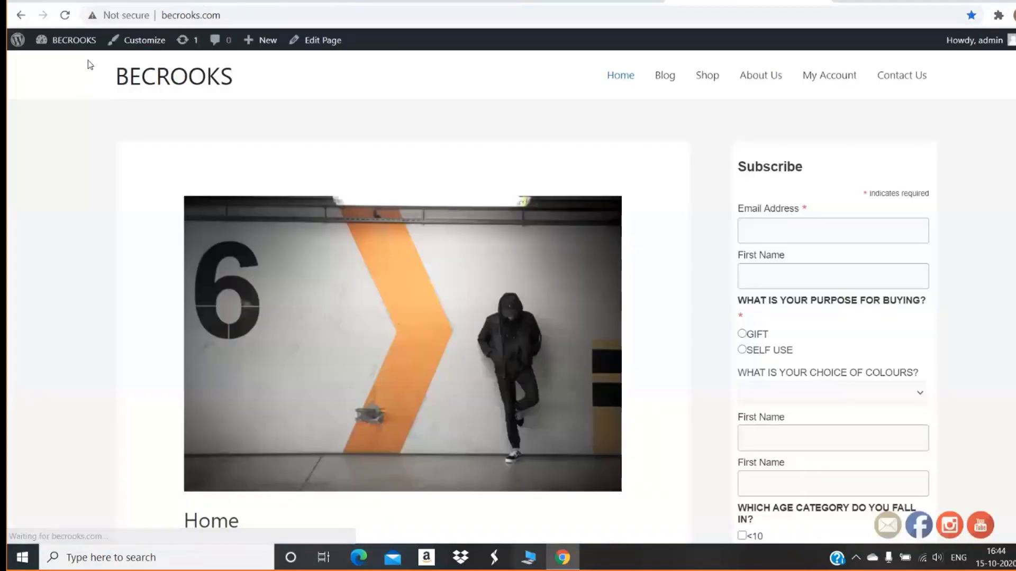
mouse_move(78, 43)
left_click(66, 64)
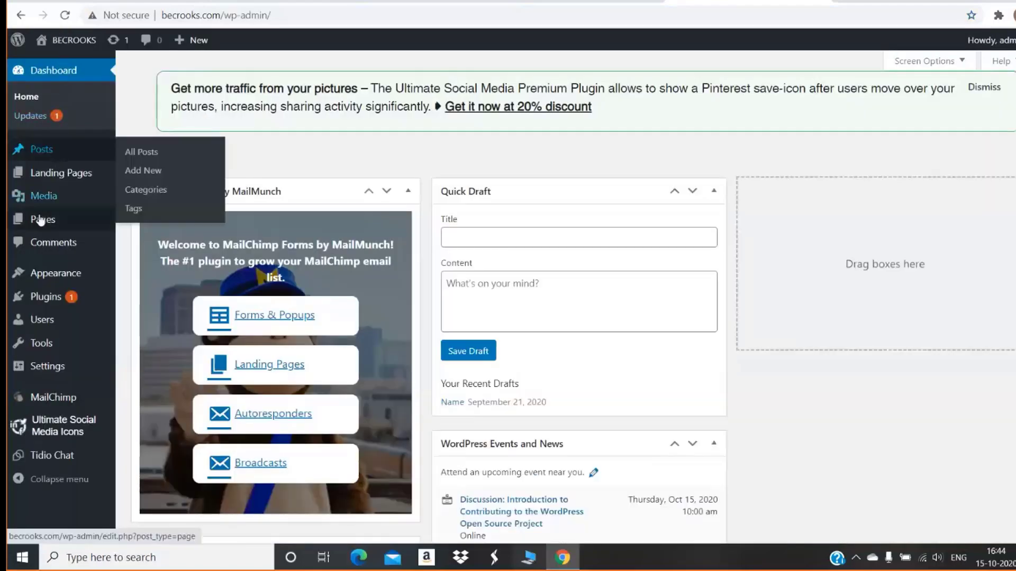
Browse the All Pages list and start a new page with Add New
mouse_move(39, 225)
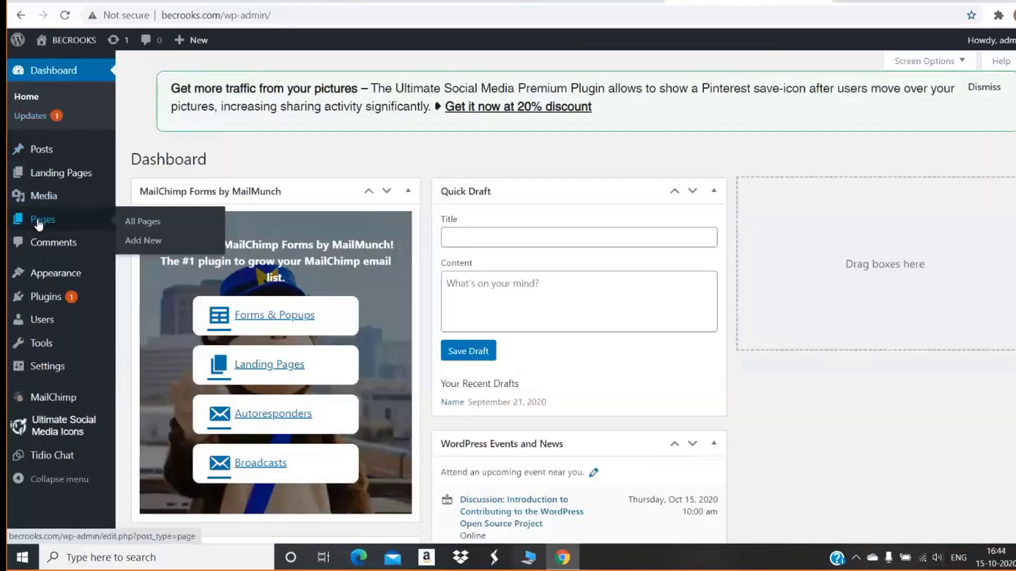
left_click(126, 222)
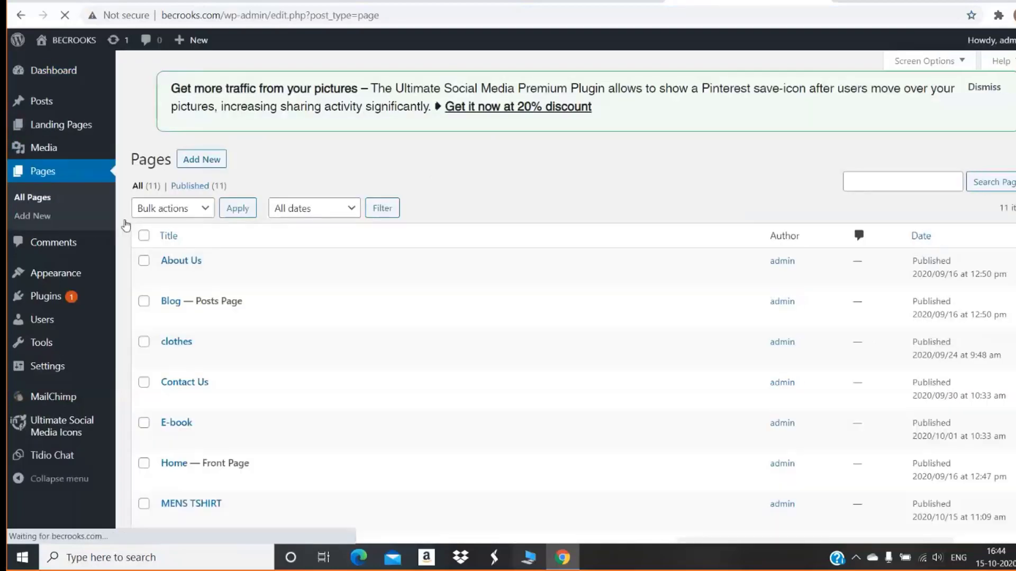
scroll(126, 225, "down", 1)
scroll(126, 226, "down", 3)
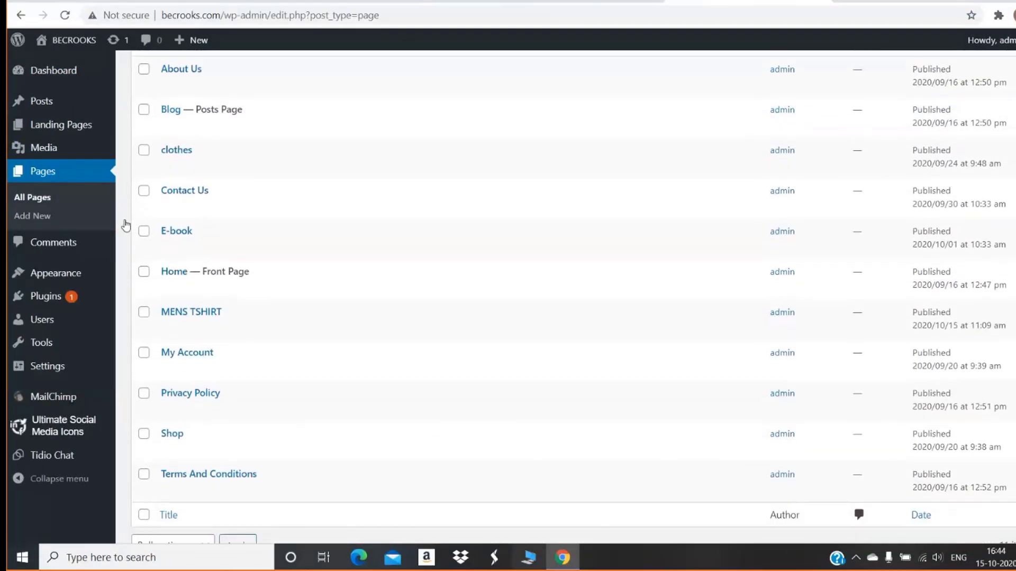
scroll(126, 226, "up", 1)
scroll(126, 226, "up", 4)
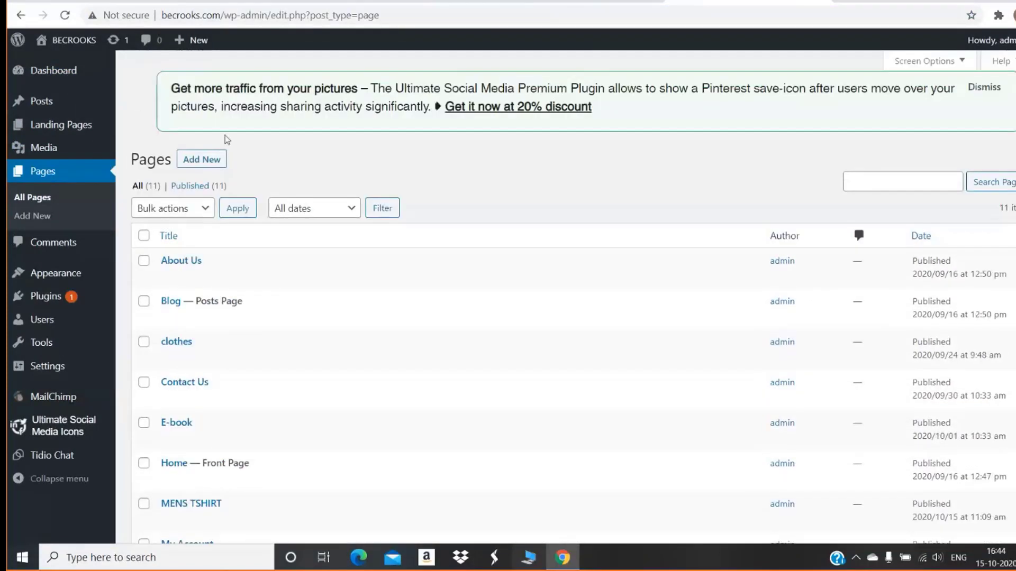
left_click(208, 160)
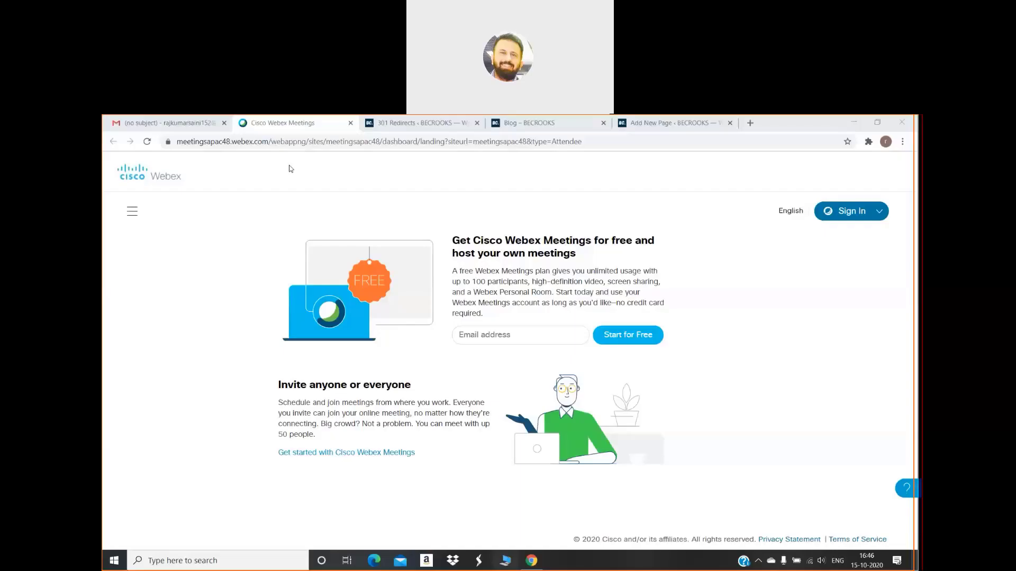
Publish the Product page from the Add New Page editor
left_click(249, 241)
left_click(672, 122)
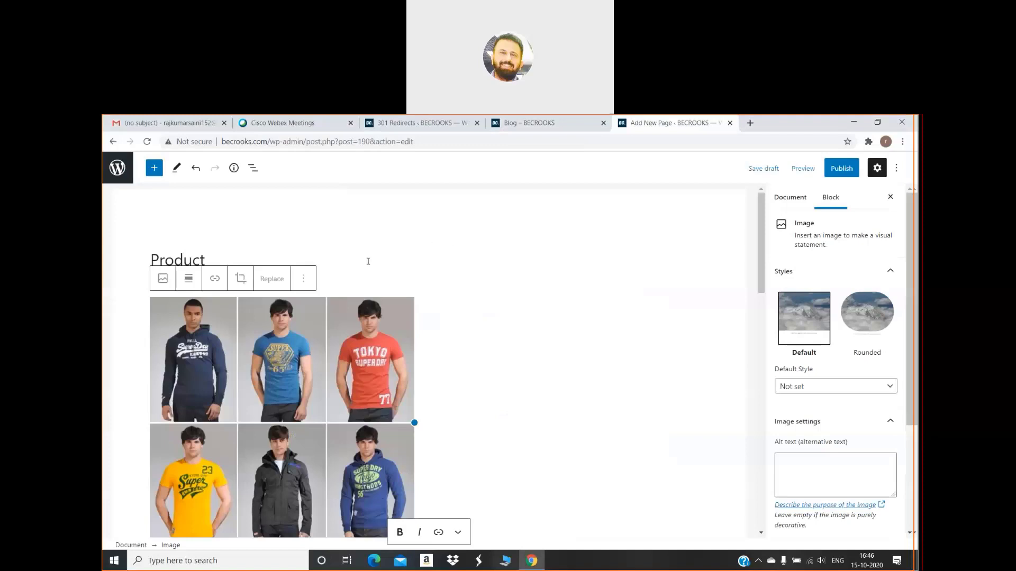
left_click(246, 257)
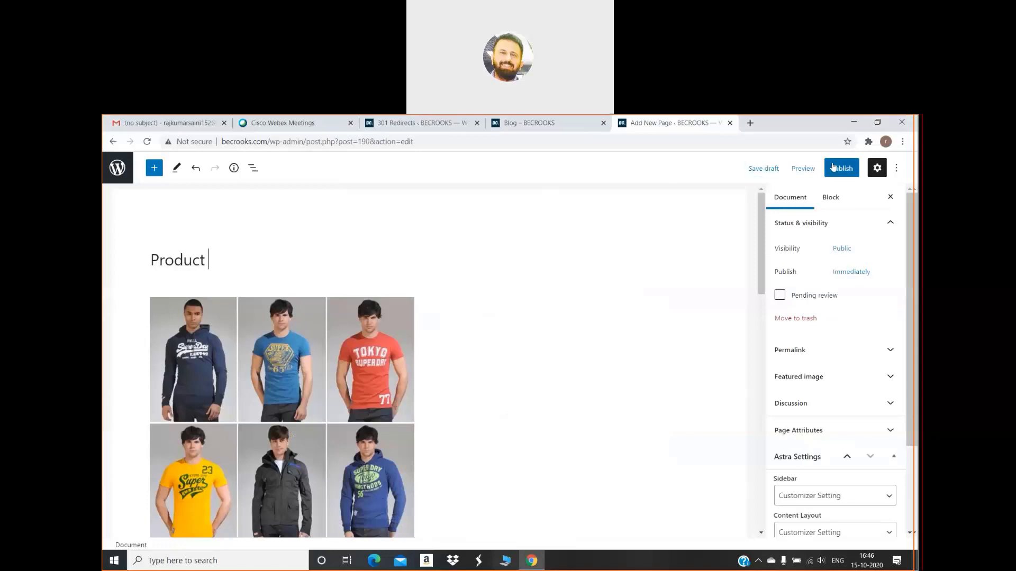
left_click(838, 168)
left_click(813, 169)
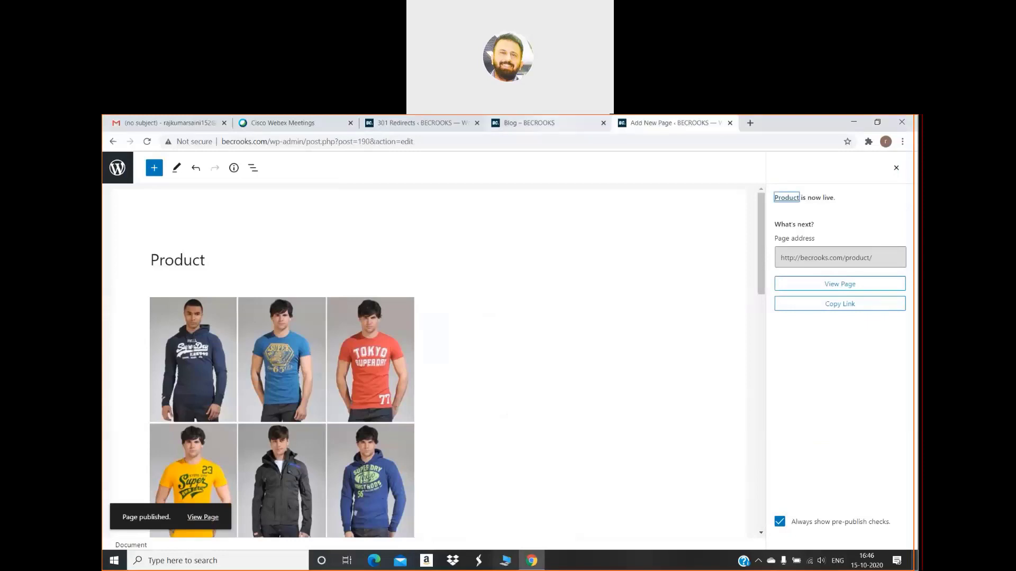
Return to the 301 Redirects rules page, its new rule form still set to 302
left_click(535, 123)
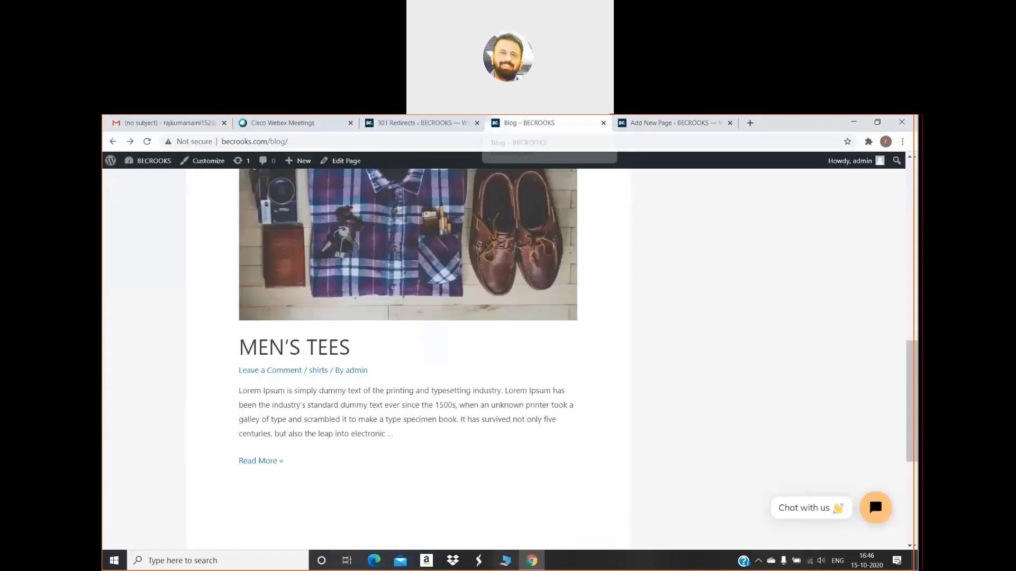
left_click(436, 121)
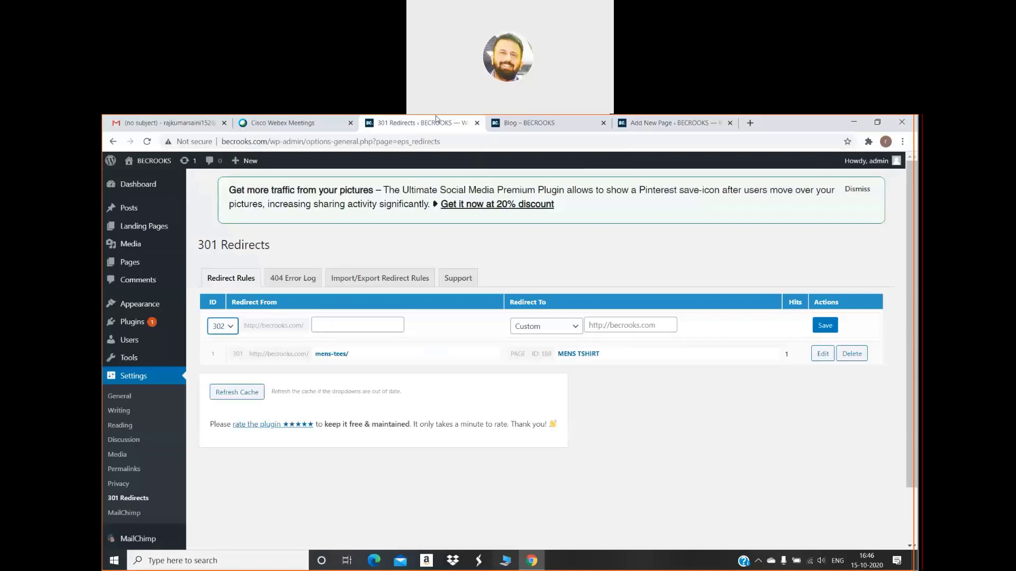
left_click(503, 120)
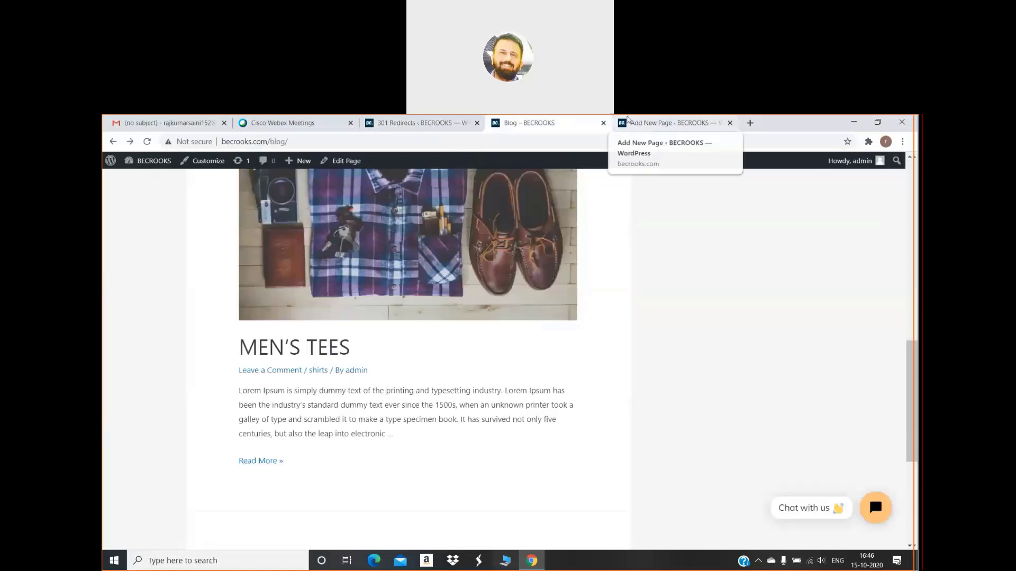
left_click(628, 120)
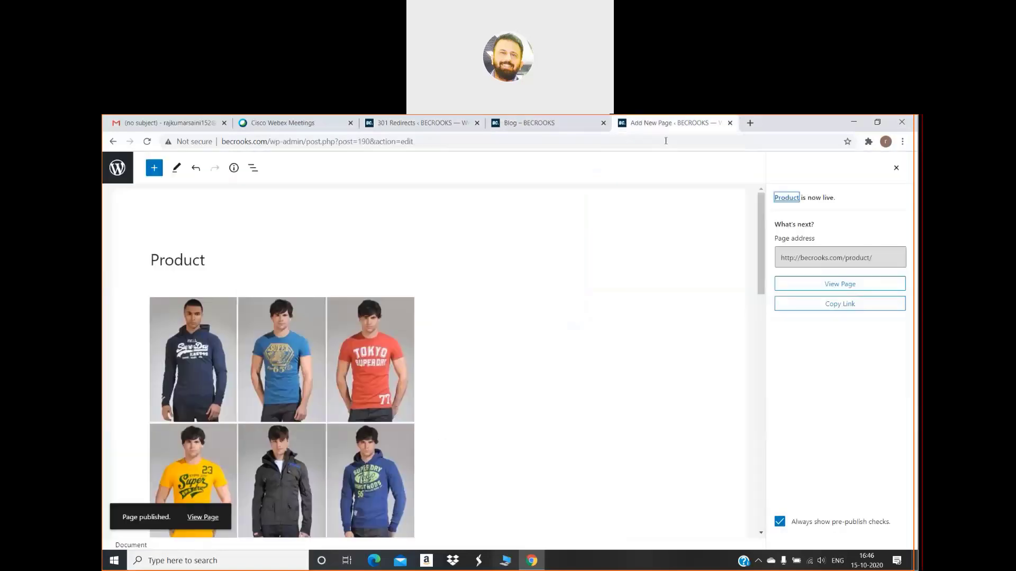
left_click(446, 125)
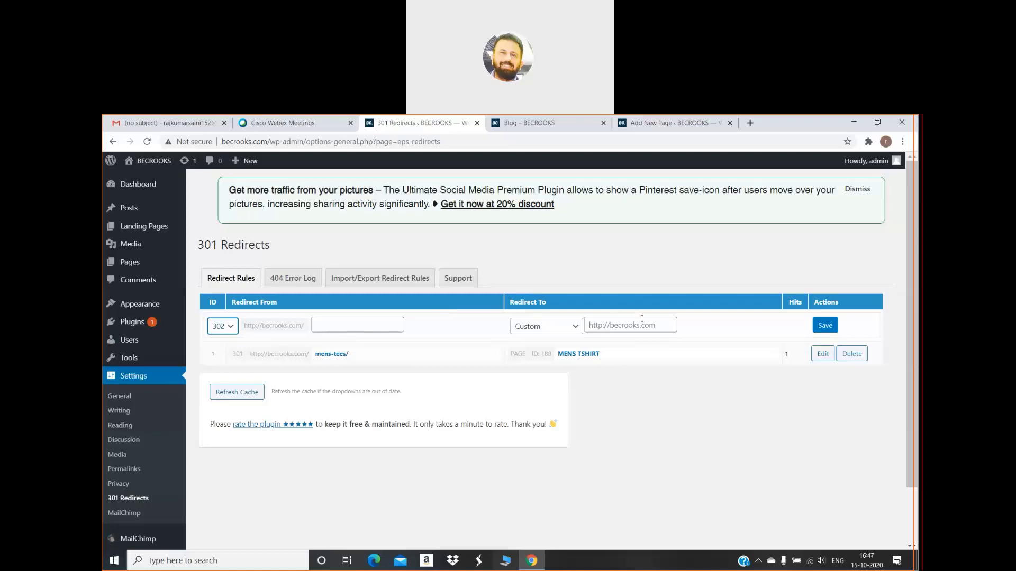
Paste the Product page URL as Redirect To, choose mens-tees/ as Redirect From, and save the 302 rule
left_click(663, 323)
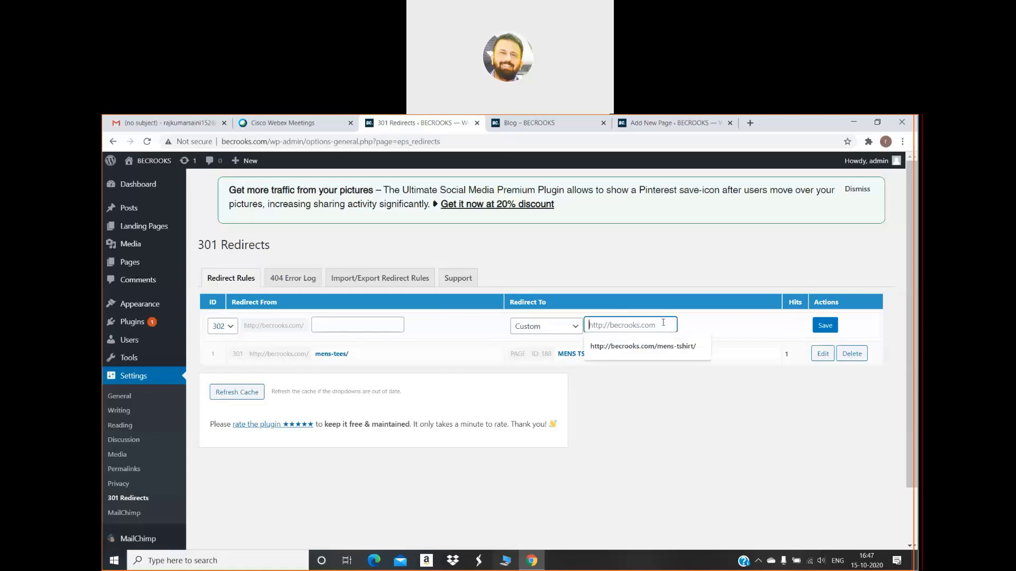
key("ctrl+v")
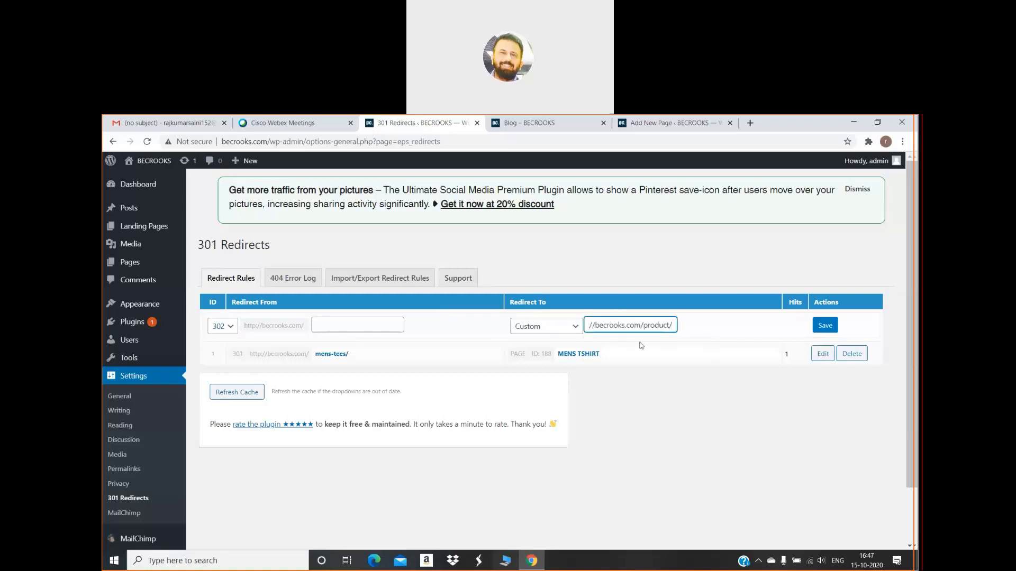
left_click(376, 330)
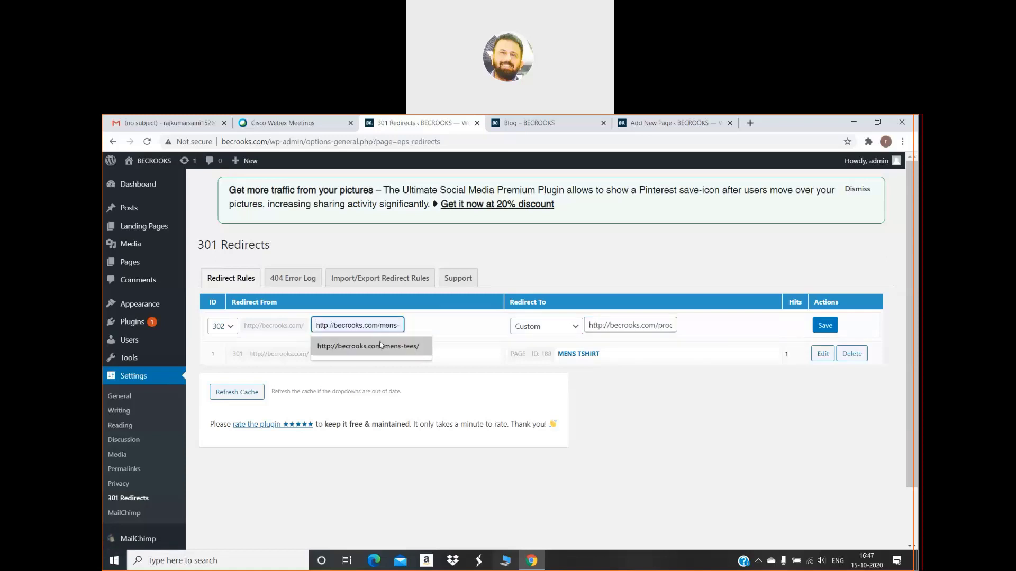
left_click(381, 348)
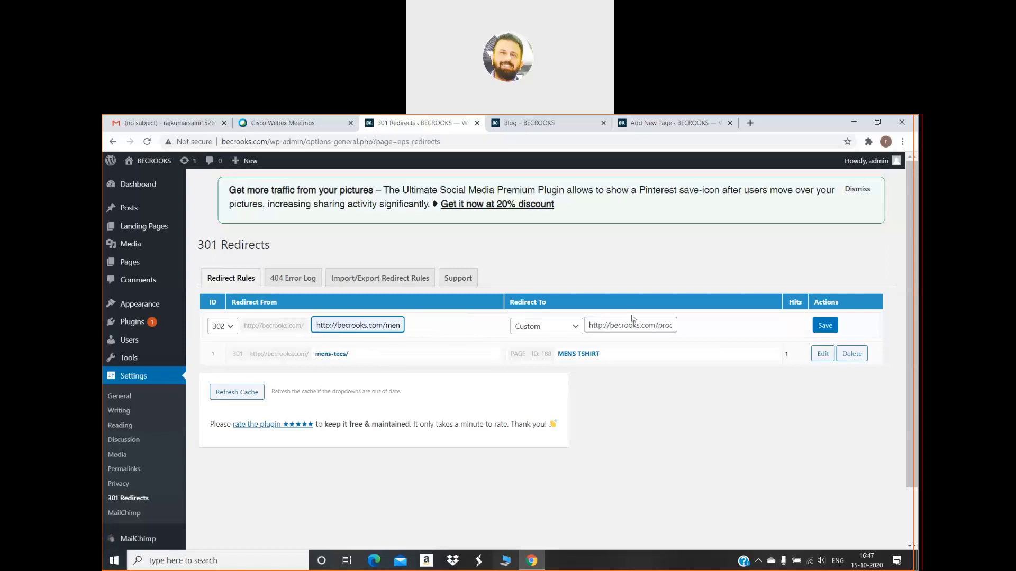
left_click(825, 325)
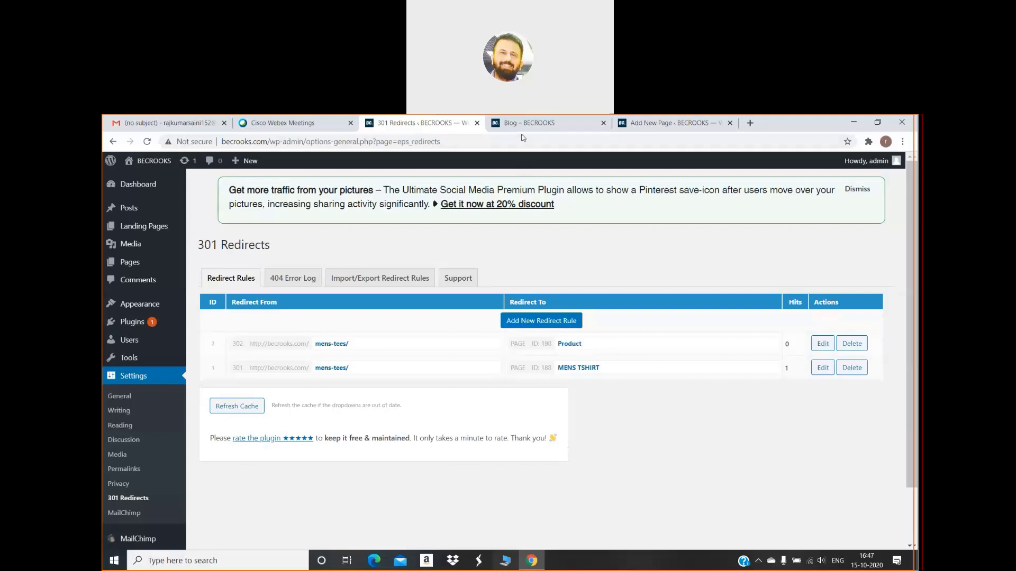
left_click(536, 126)
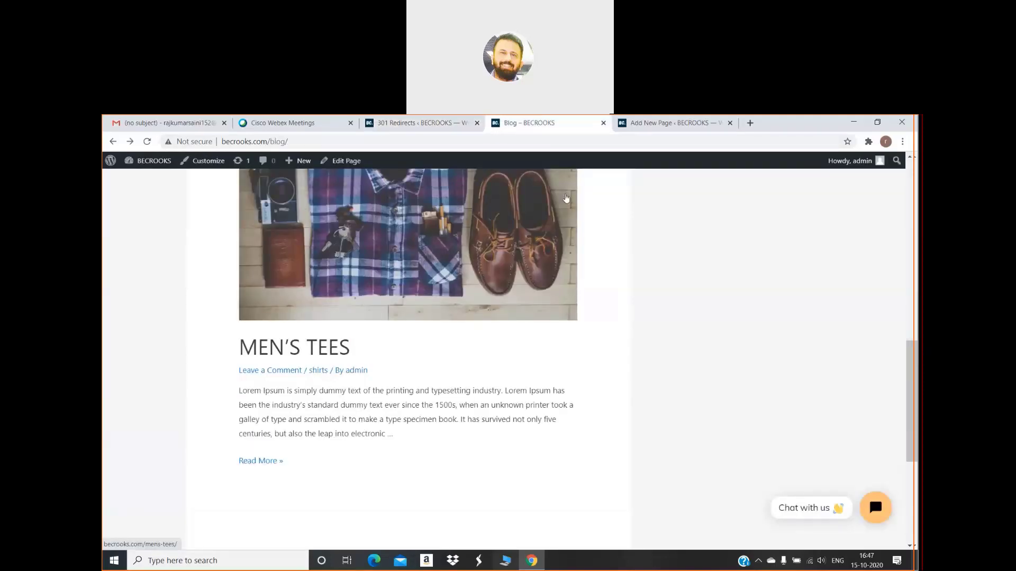
scroll(566, 199, "down", 4)
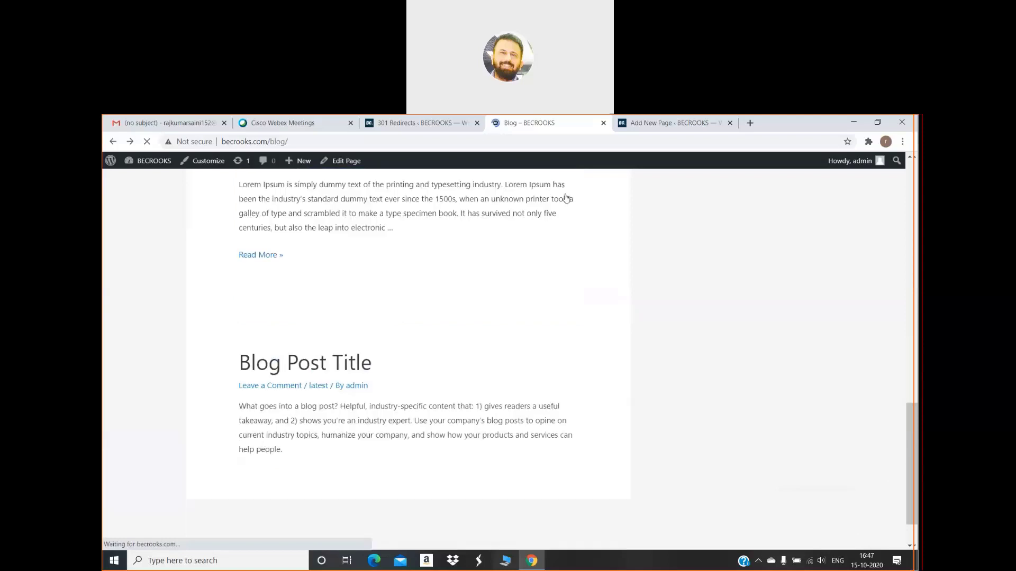
left_click(410, 123)
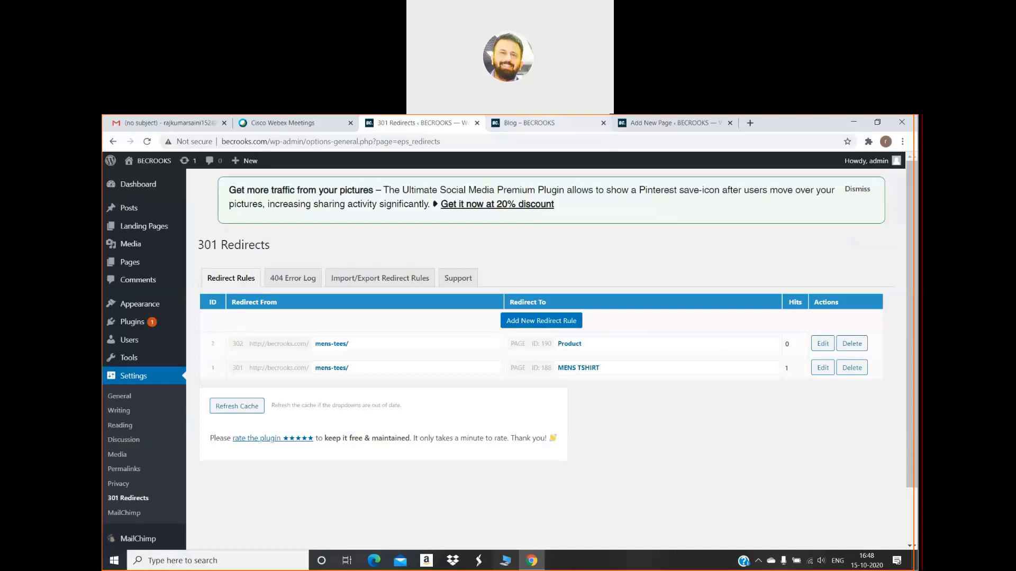
On the live site, scroll to the menu and open the Shop page
left_click(529, 123)
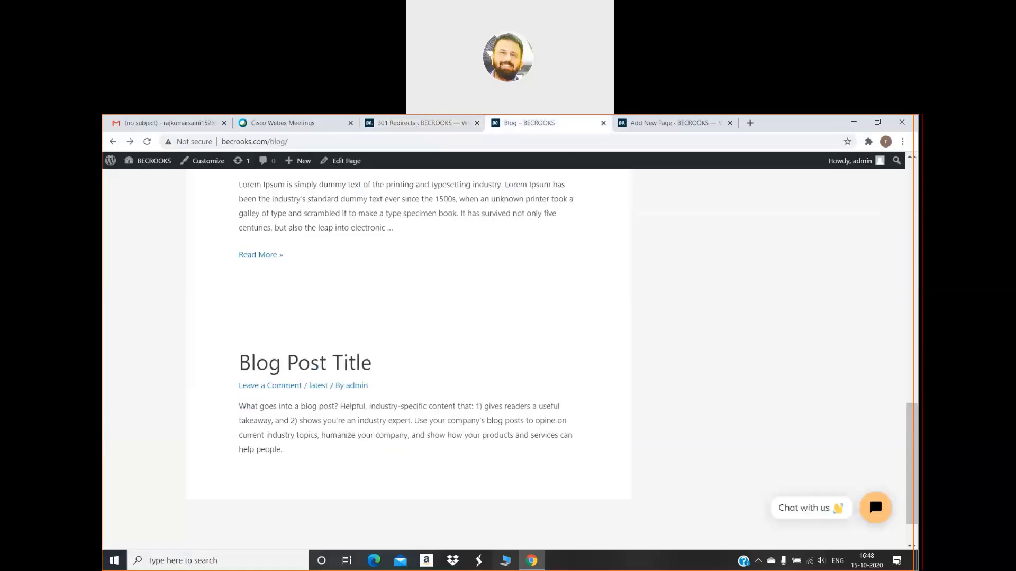
scroll(535, 209, "up", 1)
scroll(535, 209, "up", 1)
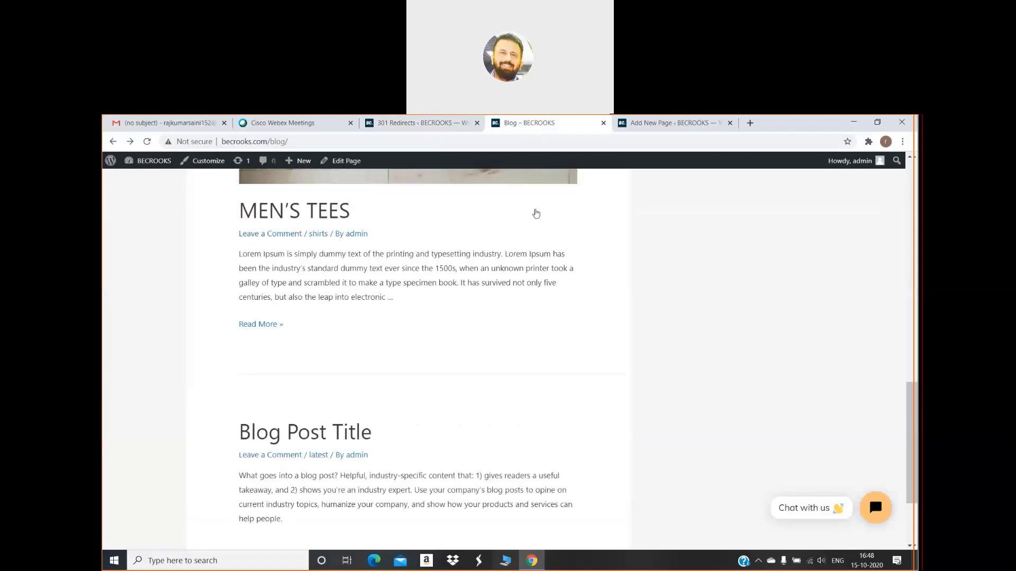
scroll(535, 213, "up", 15)
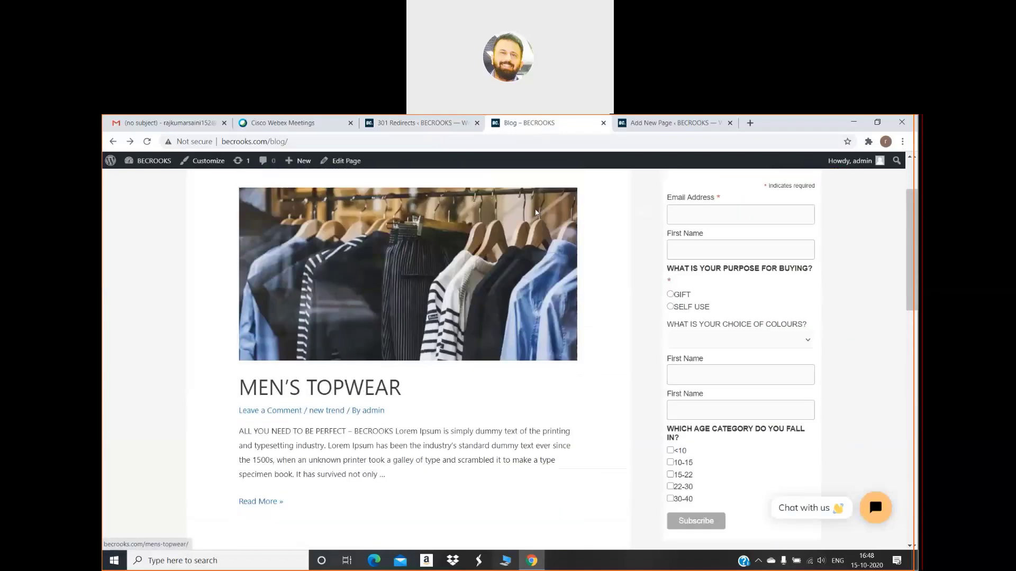
scroll(535, 214, "down", 8)
scroll(536, 213, "up", 3)
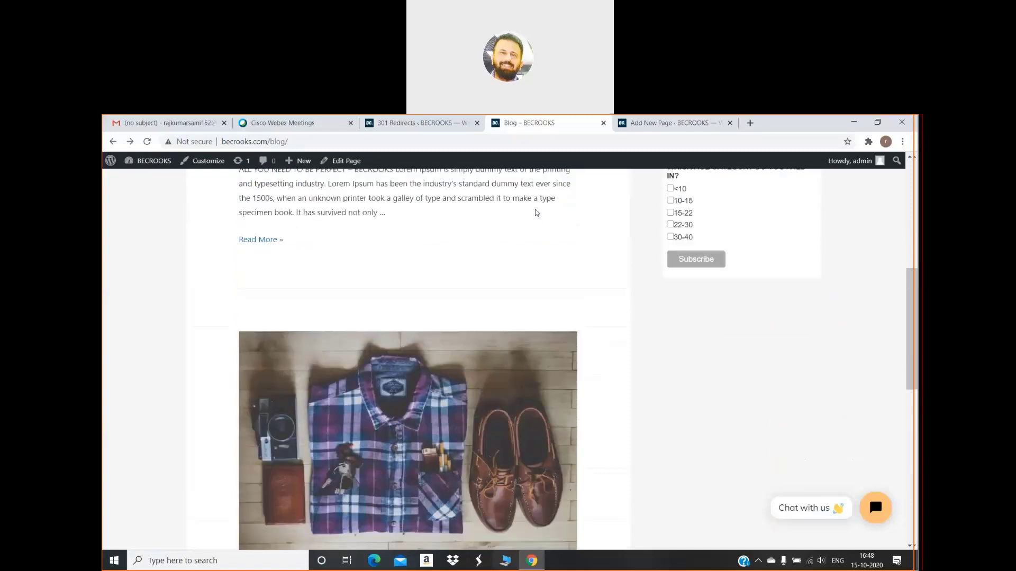
scroll(535, 210, "up", 5)
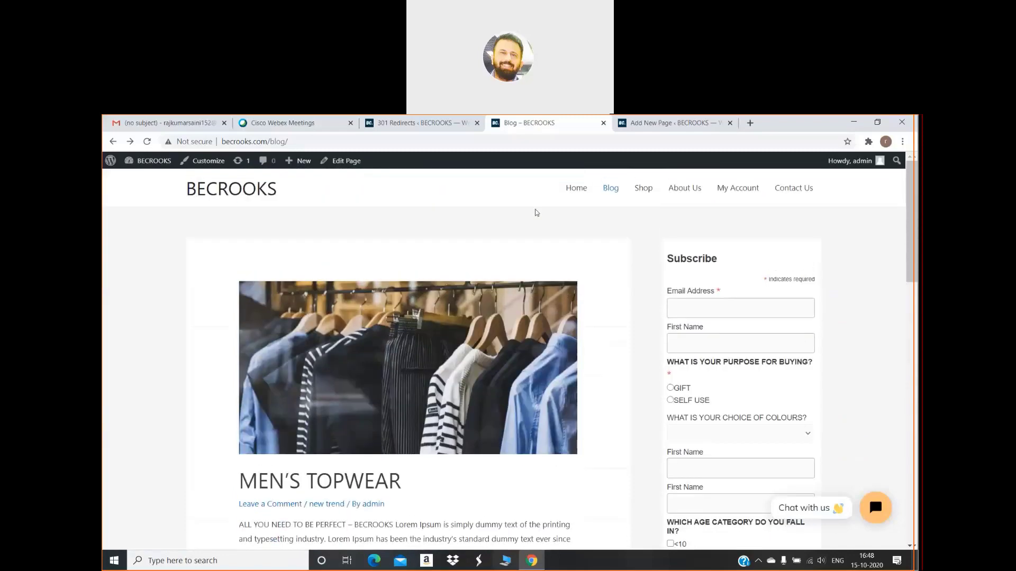
left_click(644, 188)
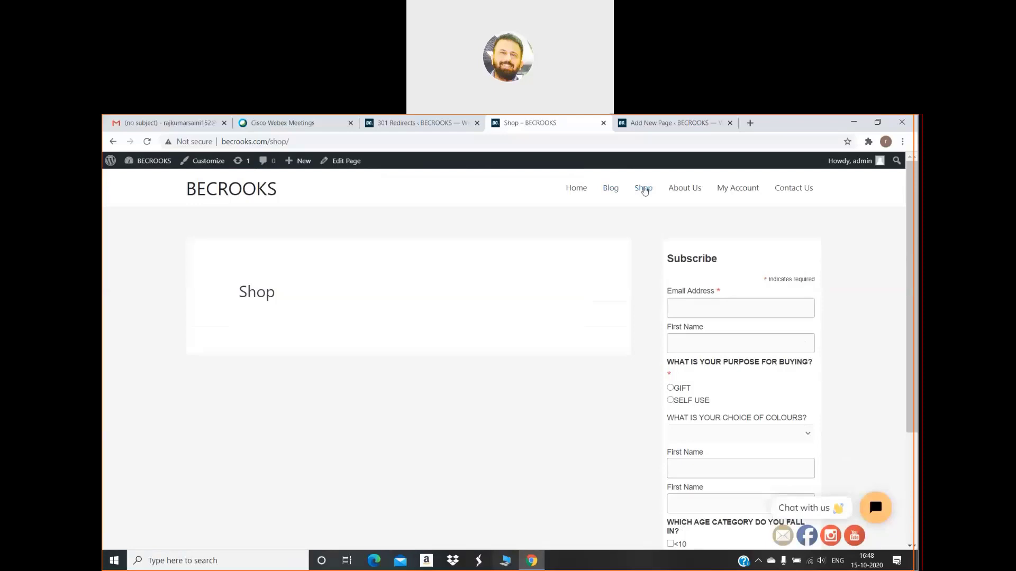
Reload the Shop page, select its web address, and go back to the 301 Redirects list
scroll(645, 190, "down", 3)
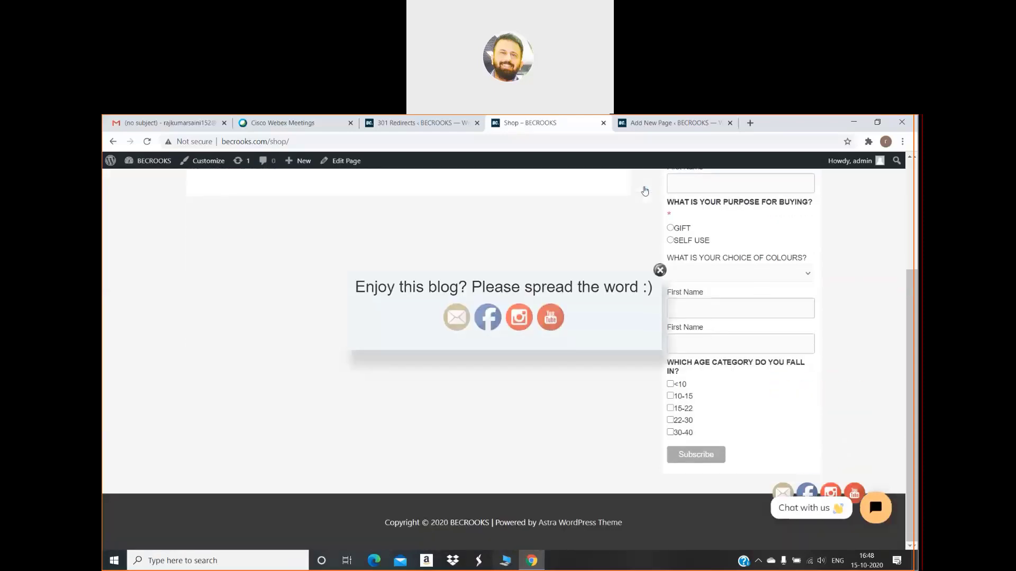
scroll(644, 191, "up", 1)
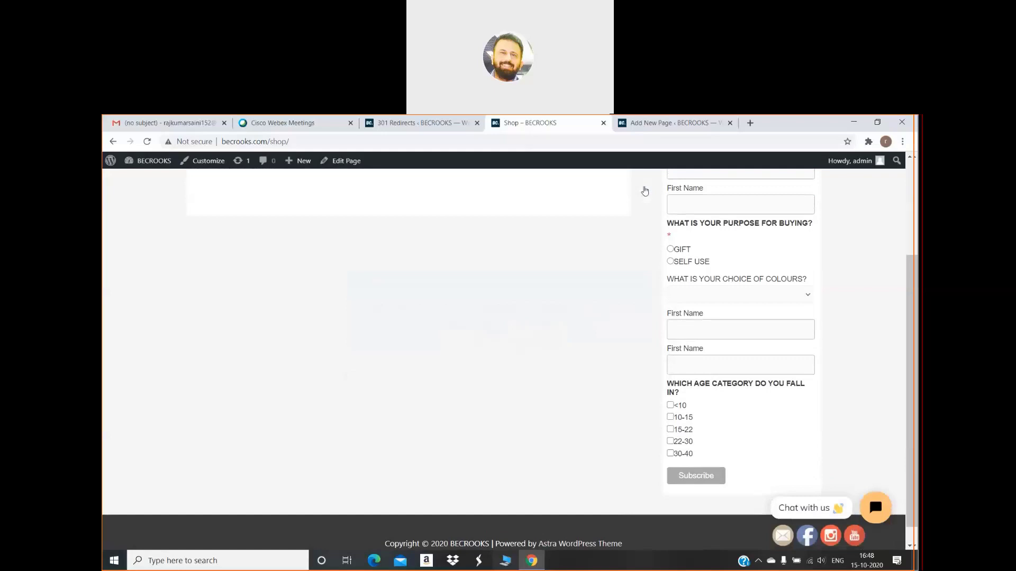
scroll(644, 190, "up", 3)
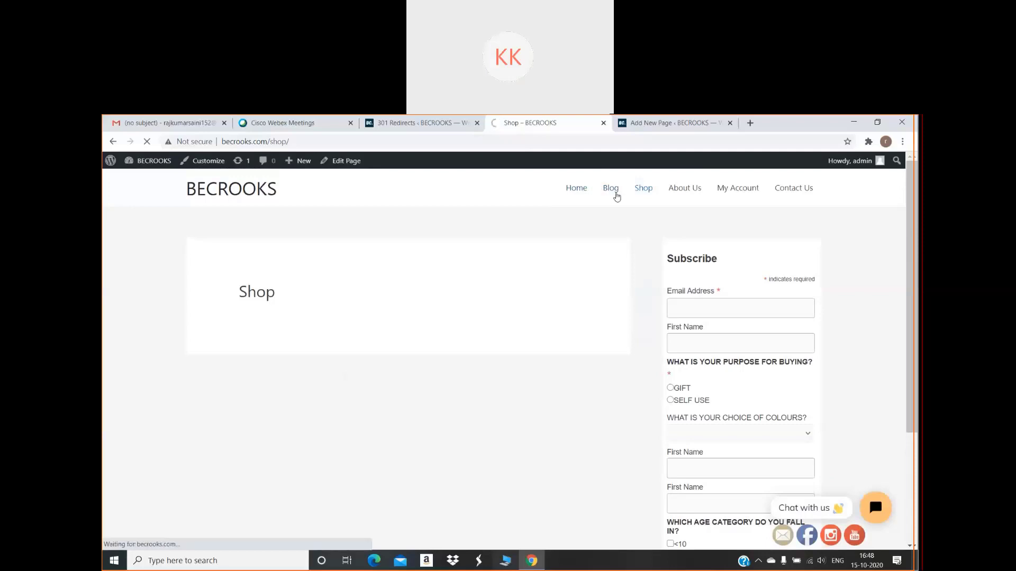
left_click(637, 194)
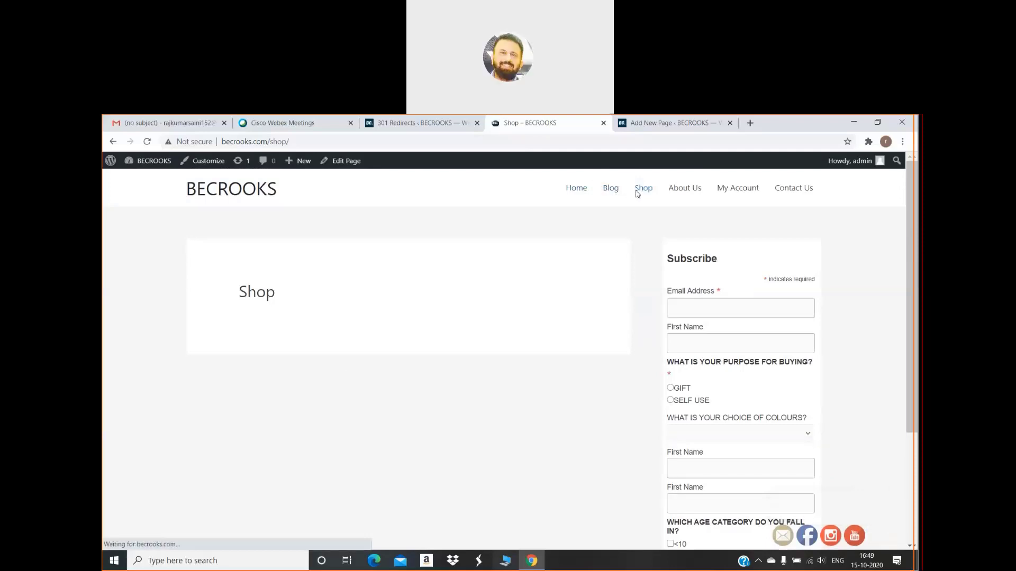
left_click(412, 144)
key("ctrl+c")
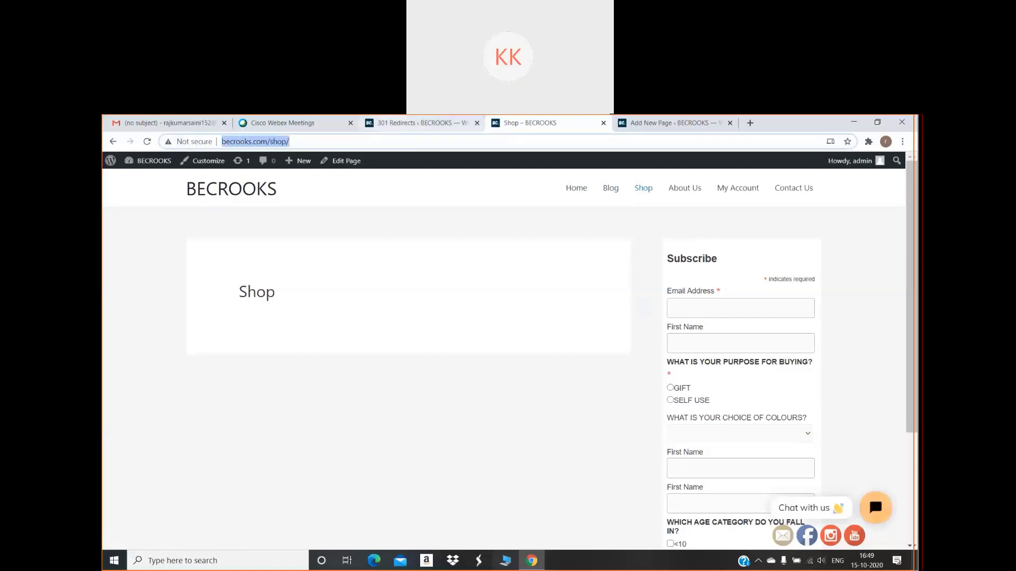
left_click(418, 123)
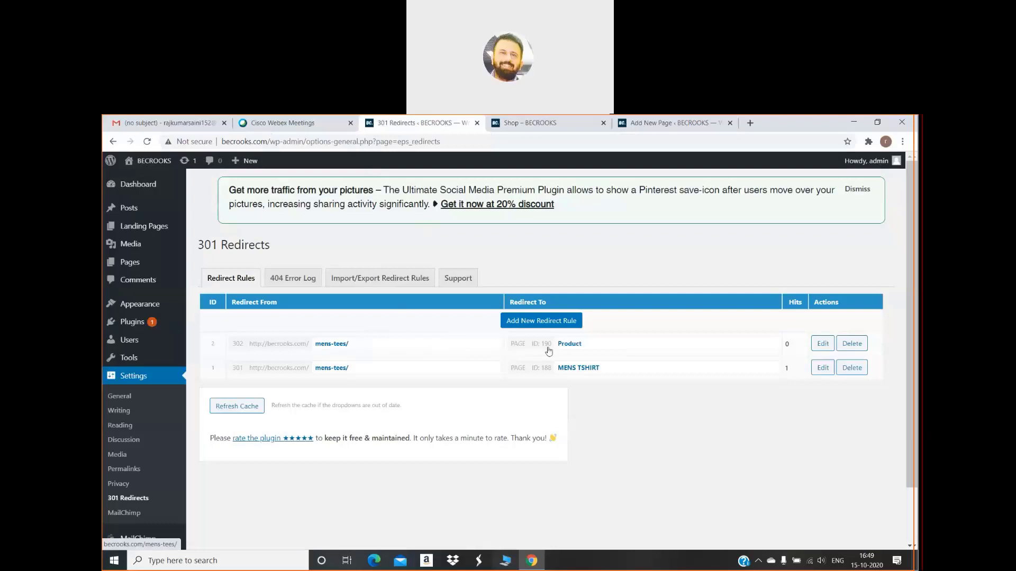
Edit the top rule and change its Redirect From from mens-tees/ to shop/
left_click(823, 344)
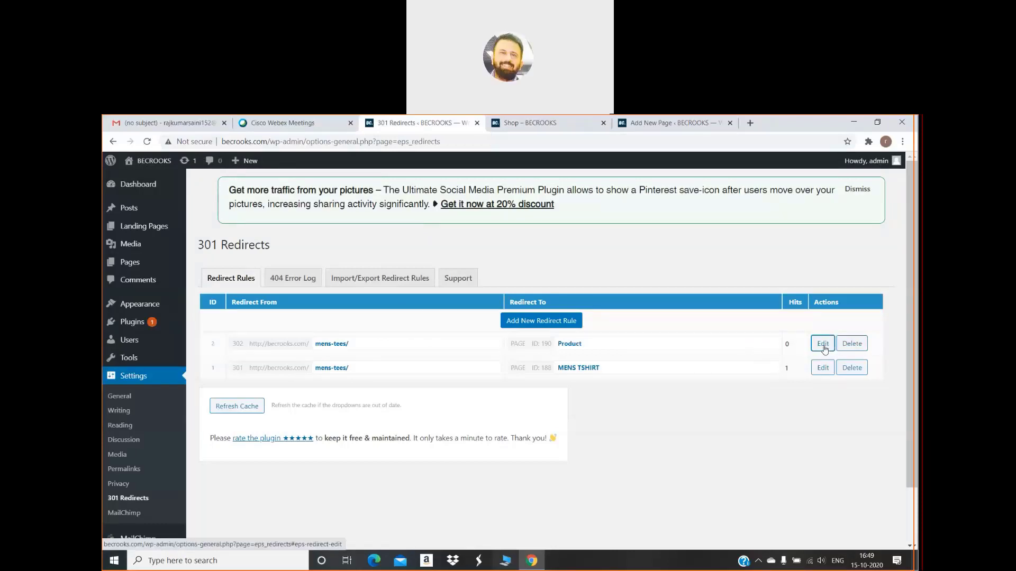
left_click(369, 347)
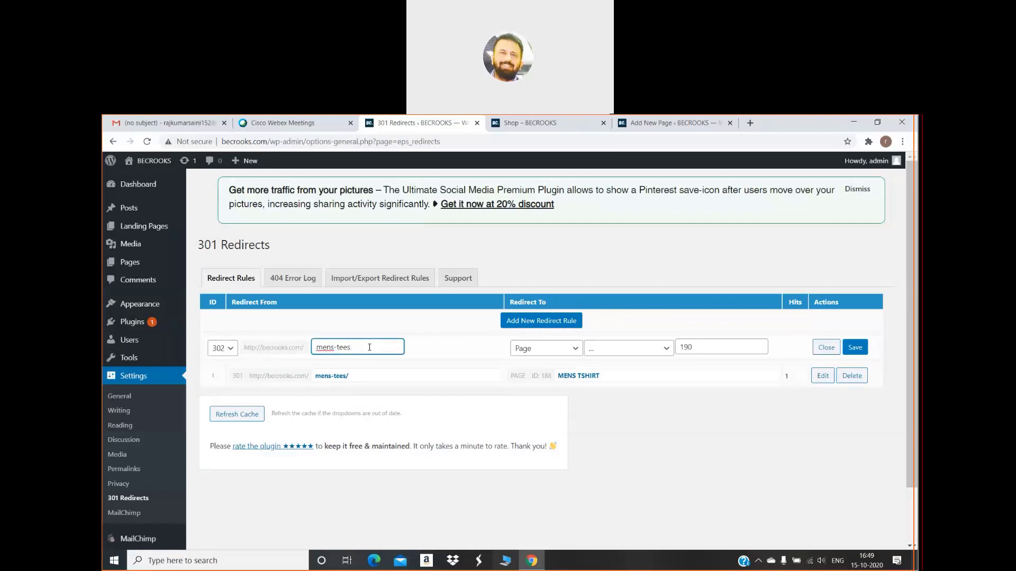
key("BackSpace")
key("BackSpace")
key("BackSpace")
key("BackSpace")
key("BackSpace")
key("BackSpace")
key("BackSpace")
key("BackSpace")
key("BackSpace")
key("ctrl+v")
left_click(572, 350)
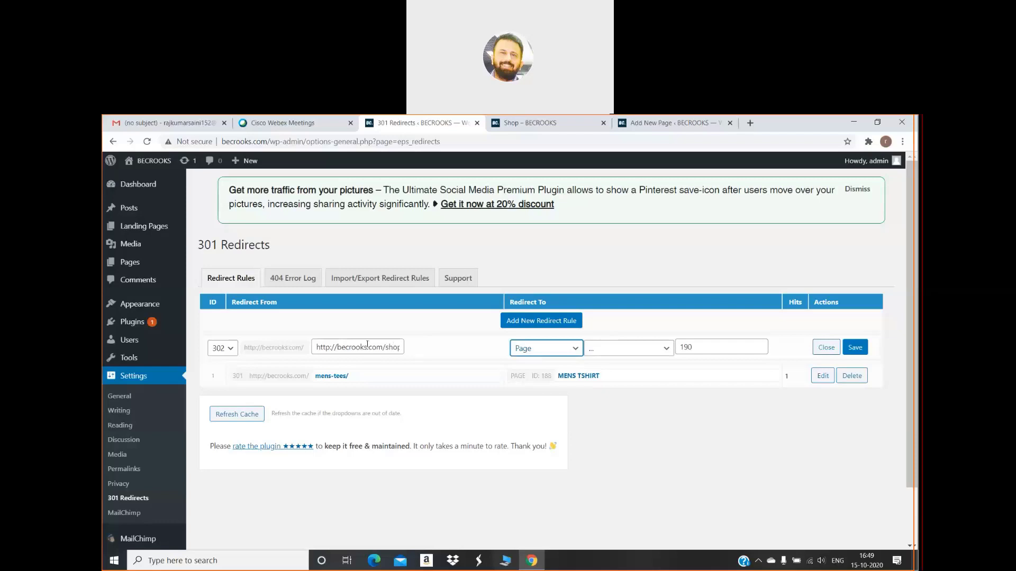
left_click(385, 347)
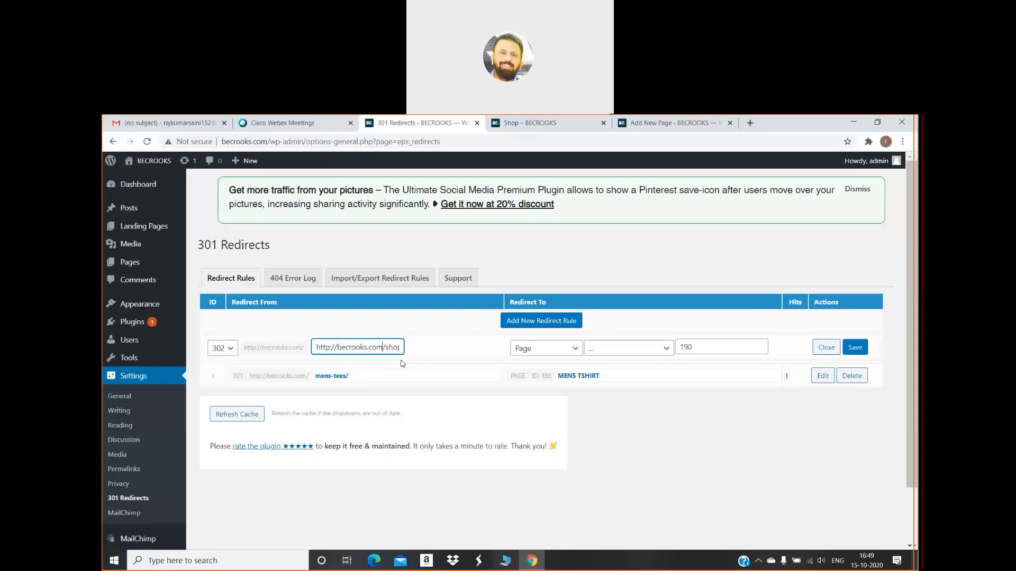
key("BackSpace")
key("BackSpace")
key("BackSpace")
key("BackSpace")
key("BackSpace")
key("BackSpace")
key("BackSpace")
key("BackSpace")
key("BackSpace")
key("BackSpace")
key("BackSpace")
key("BackSpace")
key("BackSpace")
key("BackSpace")
key("BackSpace")
key("BackSpace")
key("BackSpace")
key("BackSpace")
key("BackSpace")
key("BackSpace")
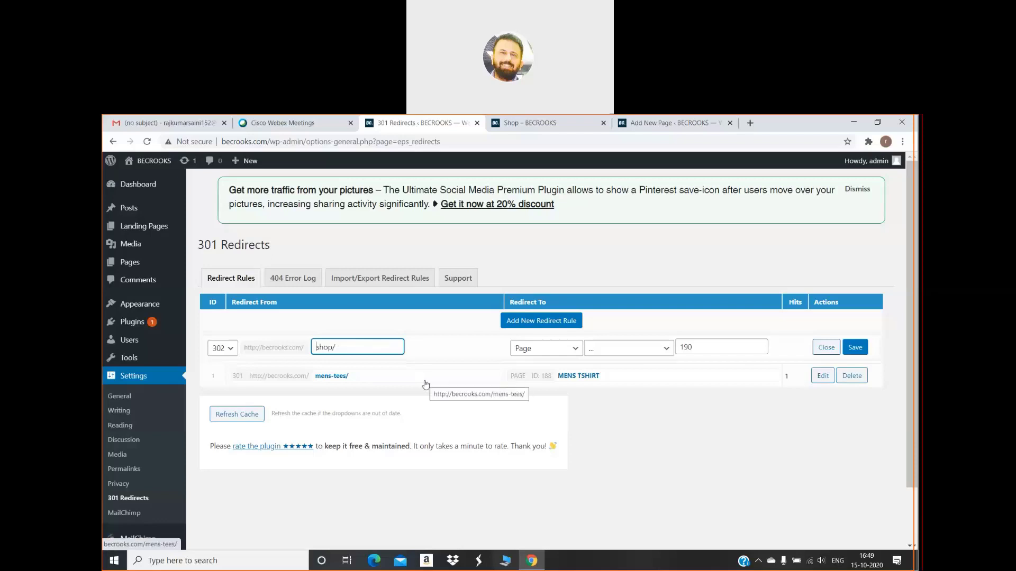
Switch the rule's target type to Custom and clear the page ID 190
left_click(563, 351)
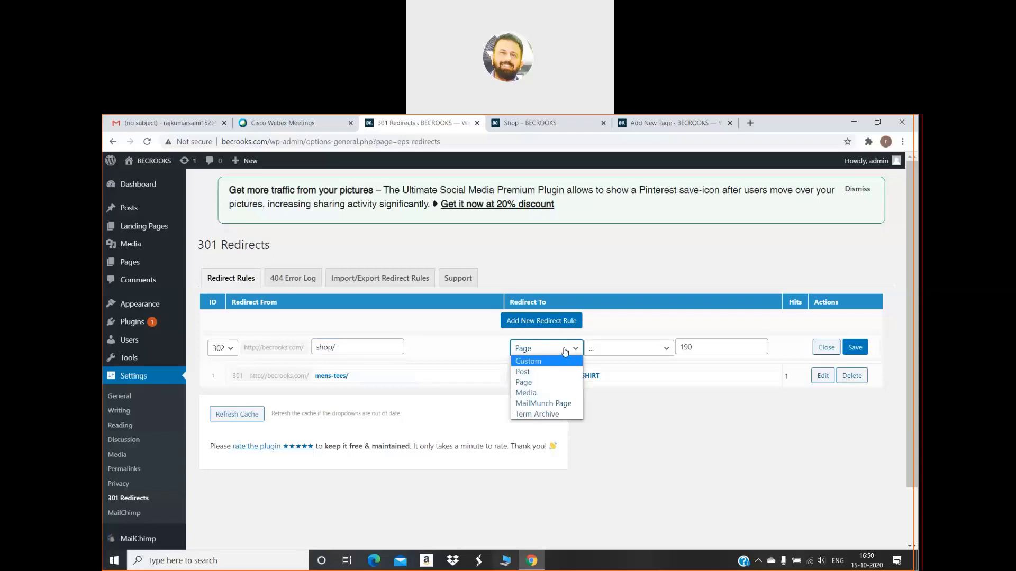
left_click(565, 352)
left_click(565, 352)
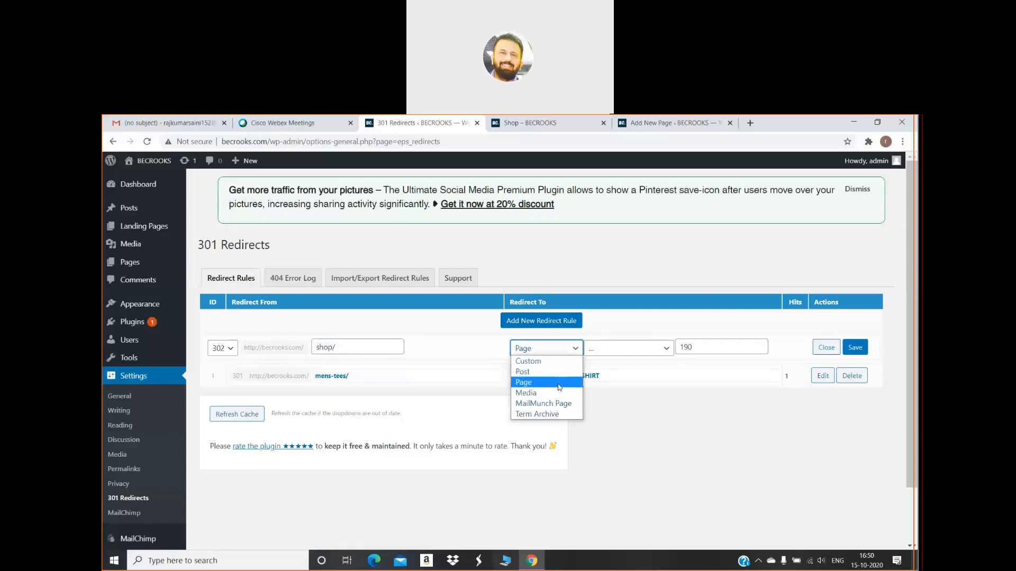
left_click(559, 387)
left_click(556, 351)
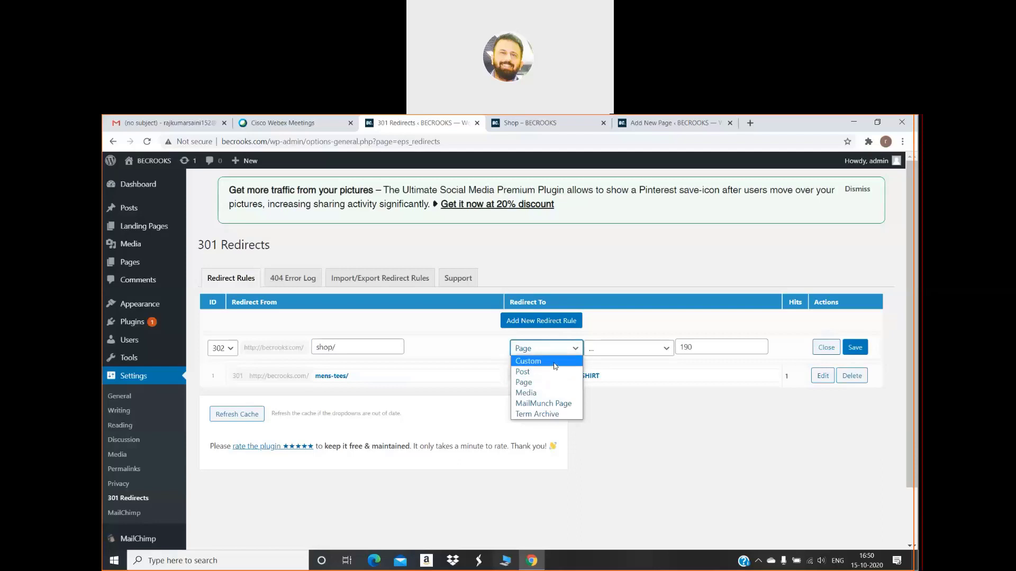
left_click(554, 361)
left_click(610, 347)
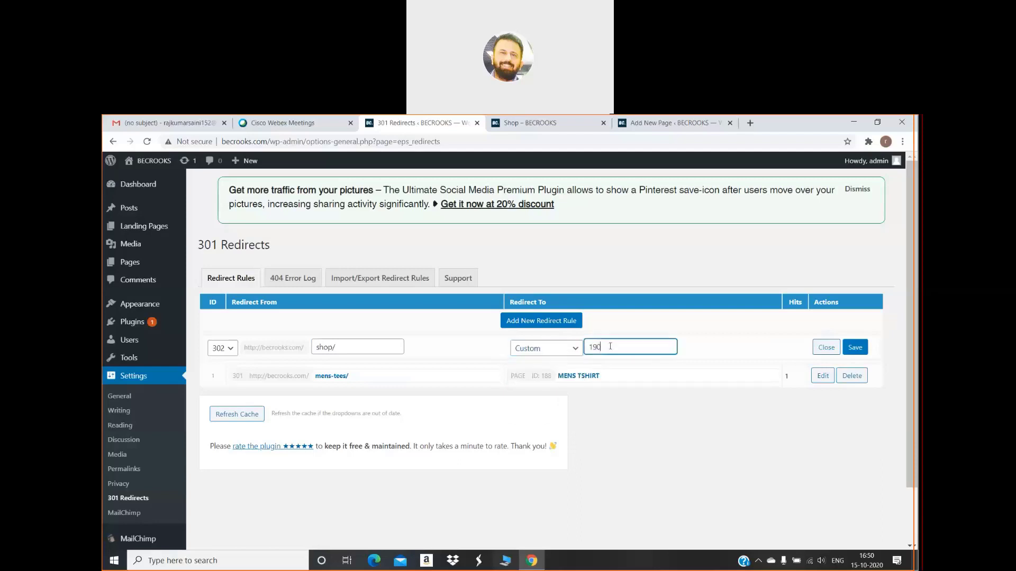
key("BackSpace")
key("BackSpace")
key("BackSpace")
left_click(631, 123)
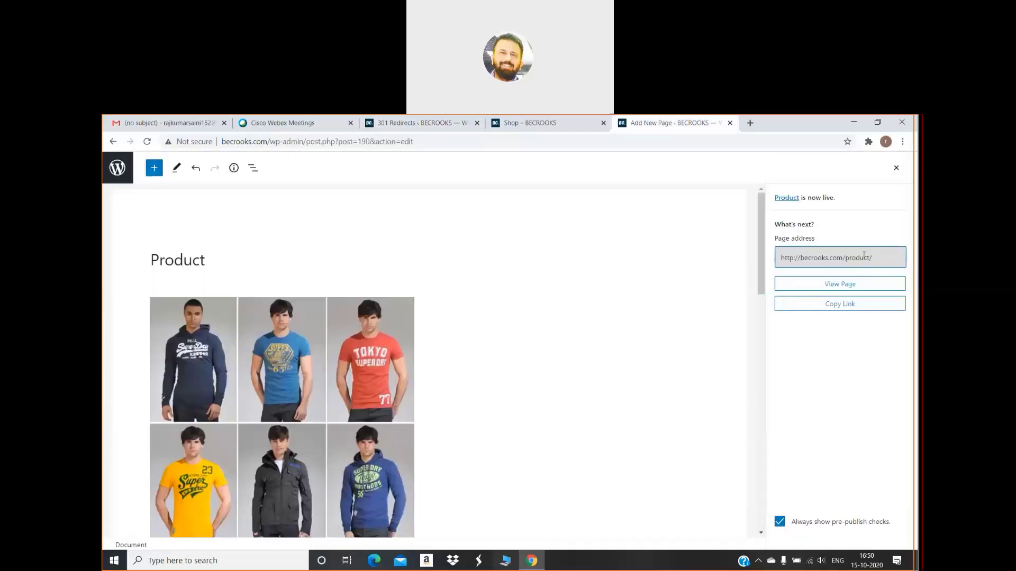
left_click(840, 306)
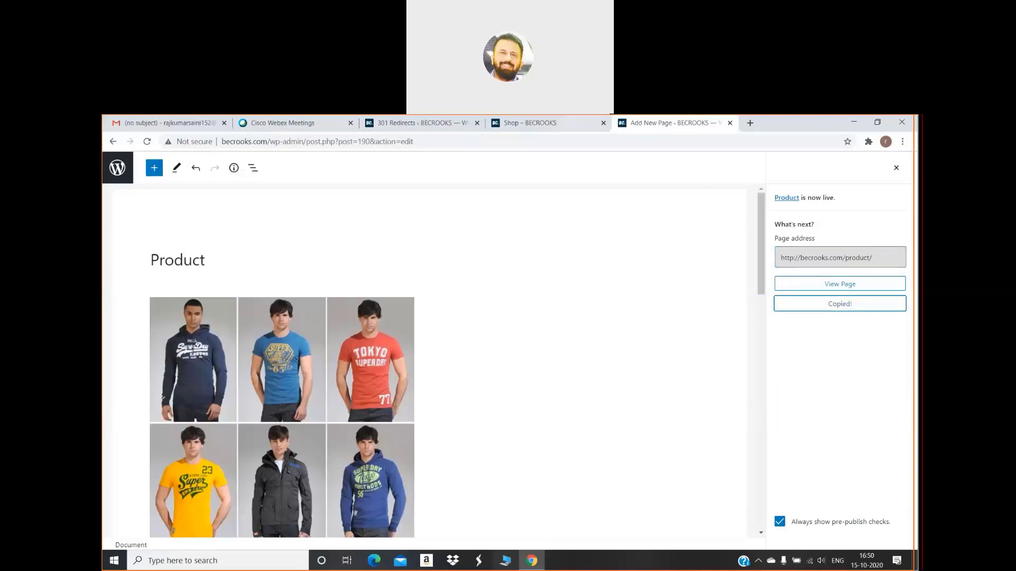
left_click(534, 123)
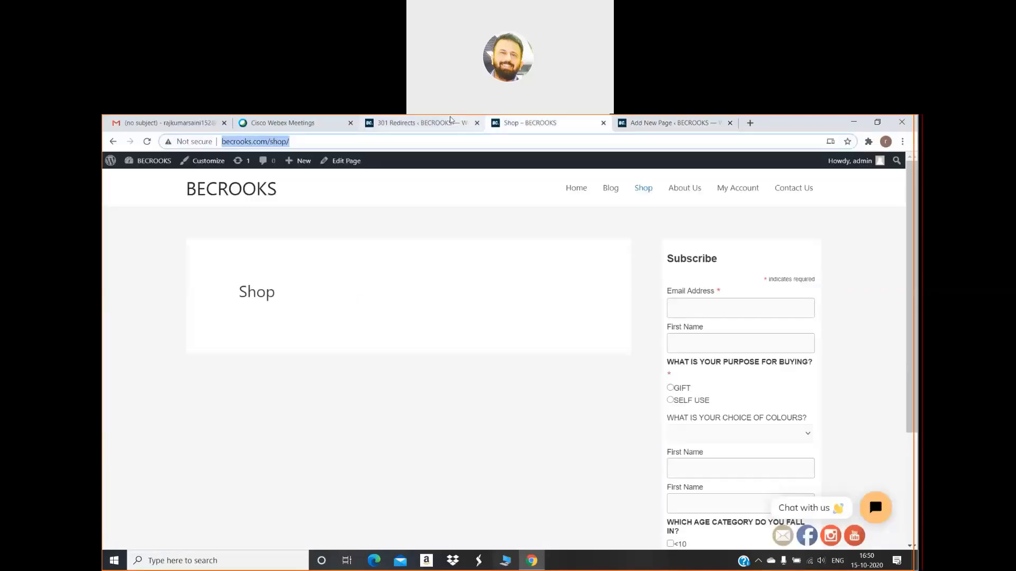
left_click(450, 119)
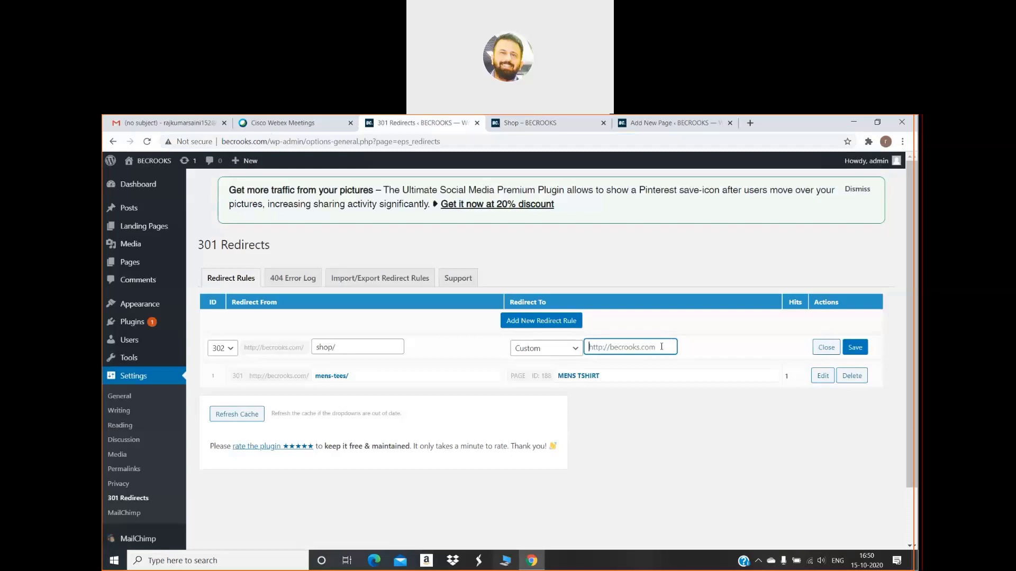
key("ctrl+v")
left_click(854, 348)
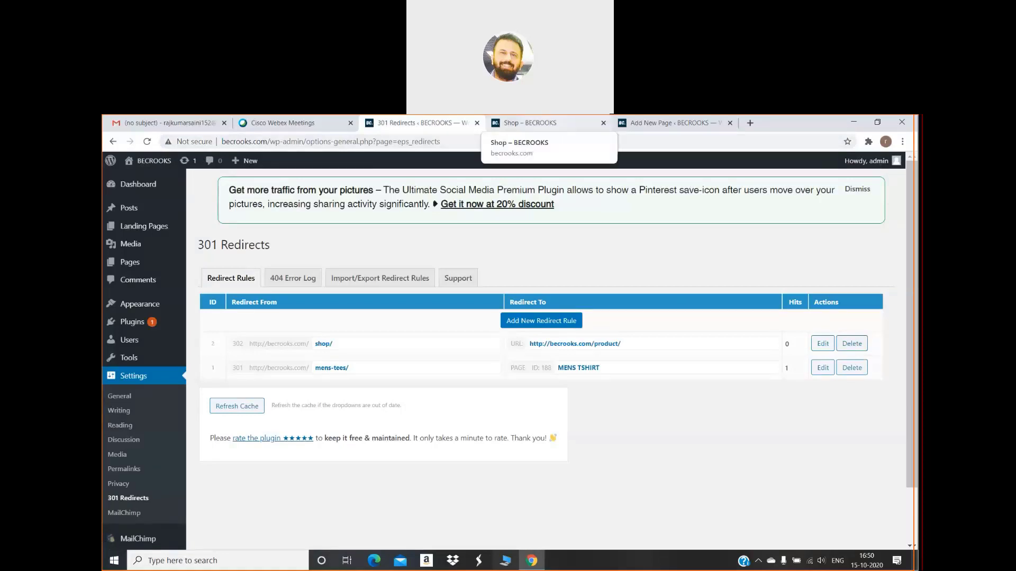
left_click(529, 124)
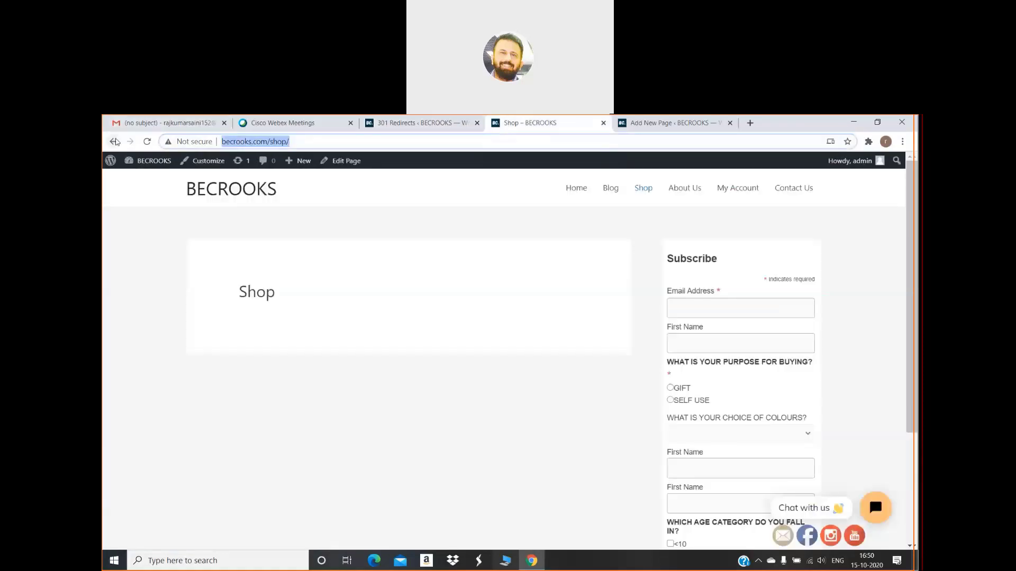
Reload the Shop page and follow the Shop menu link to check it lands on /product/
key("Return")
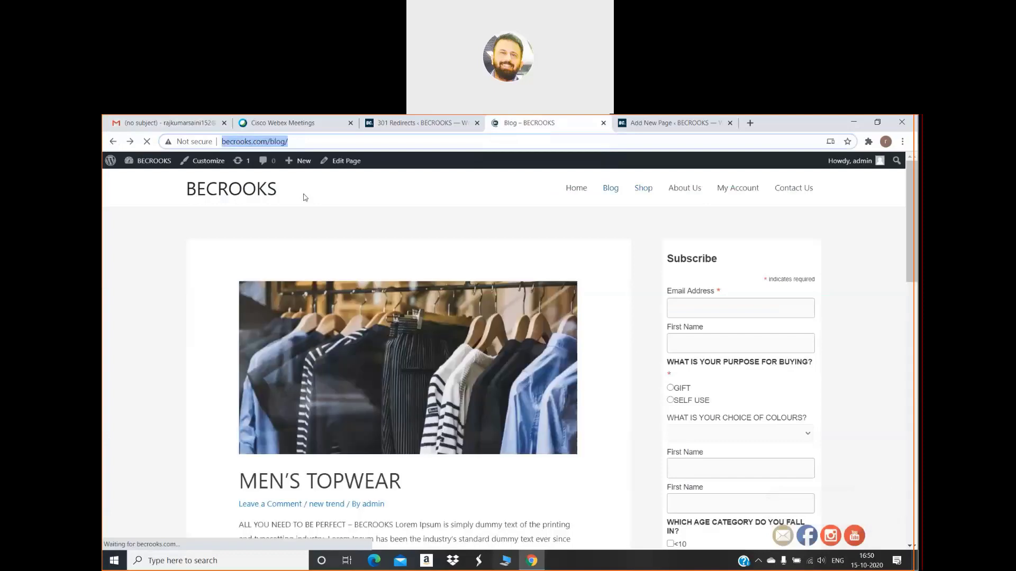
left_click(643, 188)
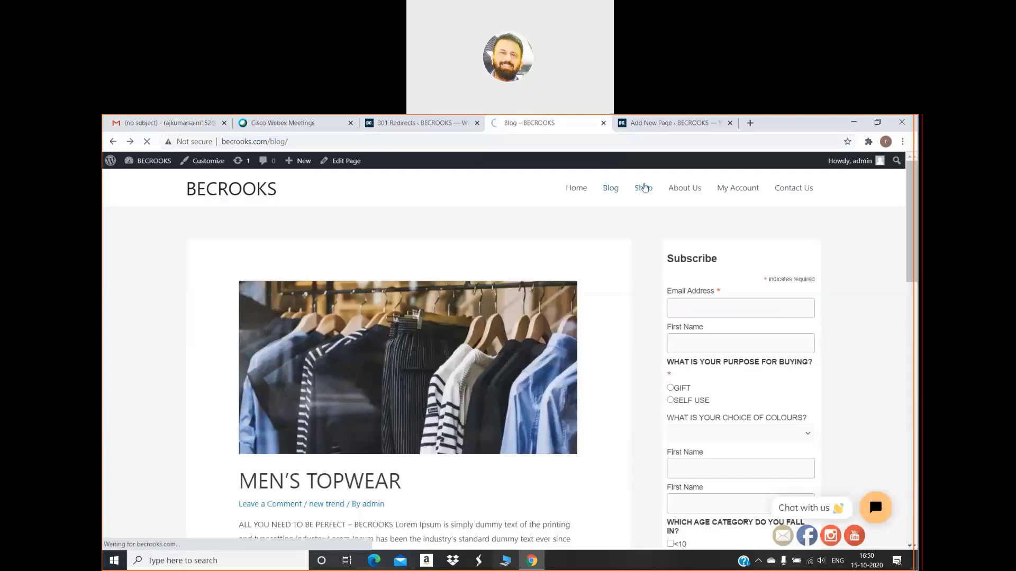